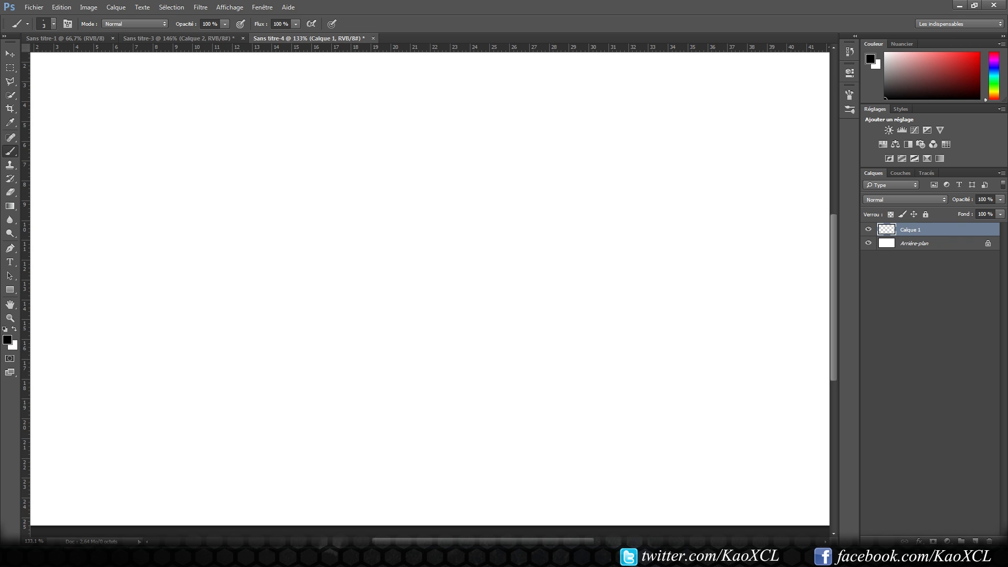
Step: Add a Color Balance adjustment layer over Calque 1 with red at +100, shifted towards magenta and yellow, and test the tint with a stroke
{"action": "left_click", "coordinate": [946, 542]}
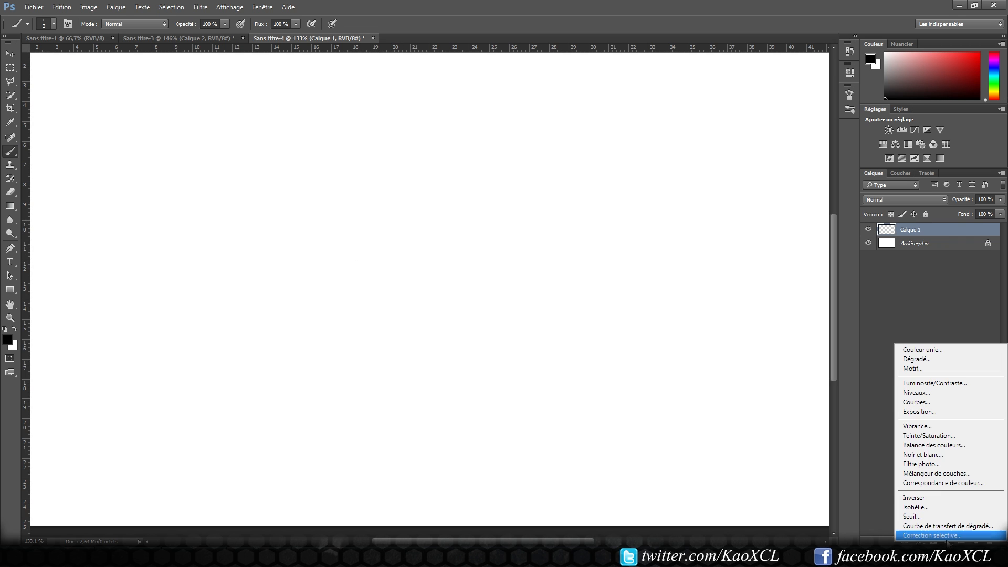
{"action": "left_click", "coordinate": [931, 446]}
{"action": "left_click_drag", "start_coordinate": [740, 121], "coordinate": [816, 125]}
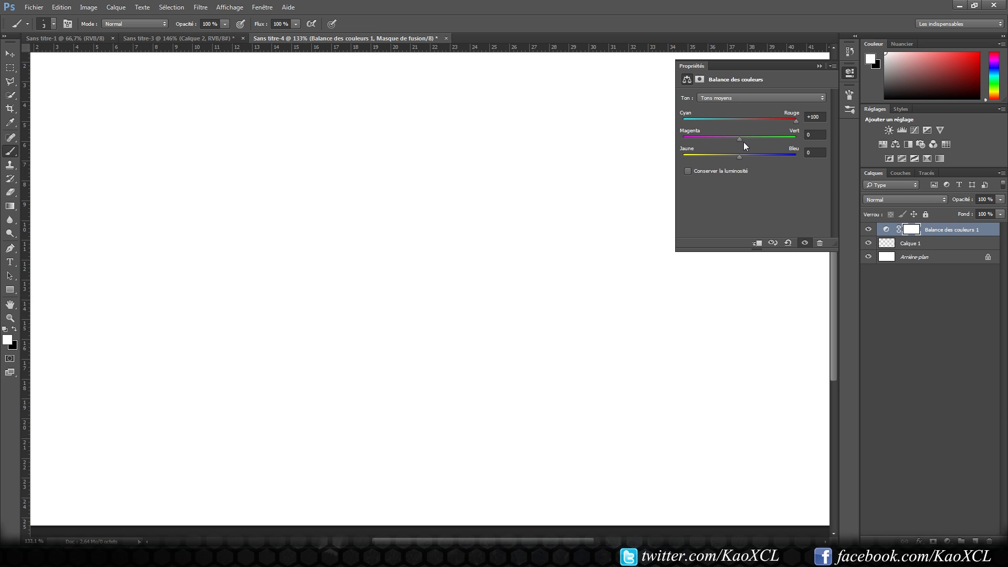
{"action": "left_click_drag", "start_coordinate": [698, 153], "coordinate": [682, 140]}
{"action": "key", "text": "Return"}
{"action": "left_click", "coordinate": [818, 66]}
{"action": "left_click", "coordinate": [907, 246]}
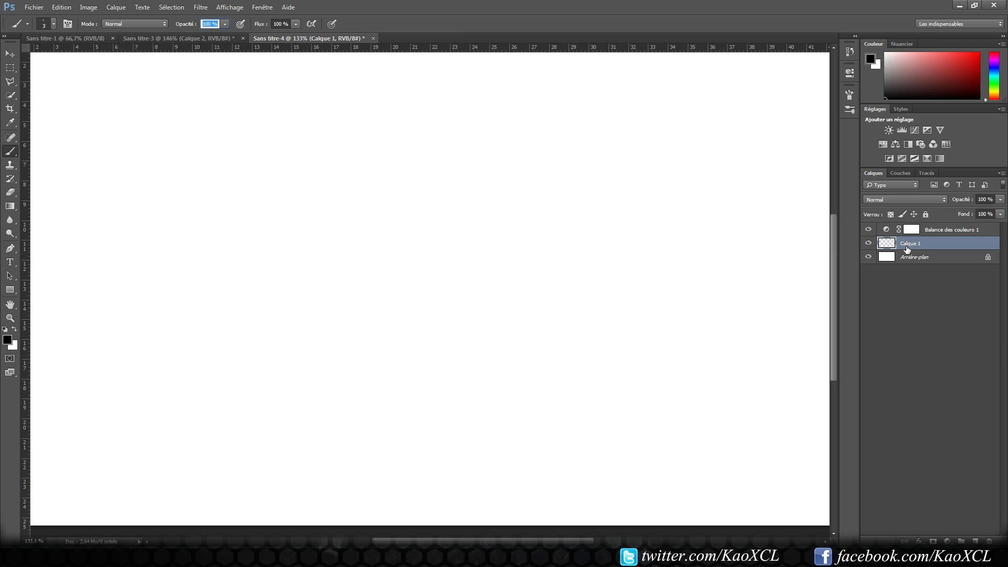
{"action": "left_click_drag", "start_coordinate": [387, 179], "coordinate": [377, 265]}
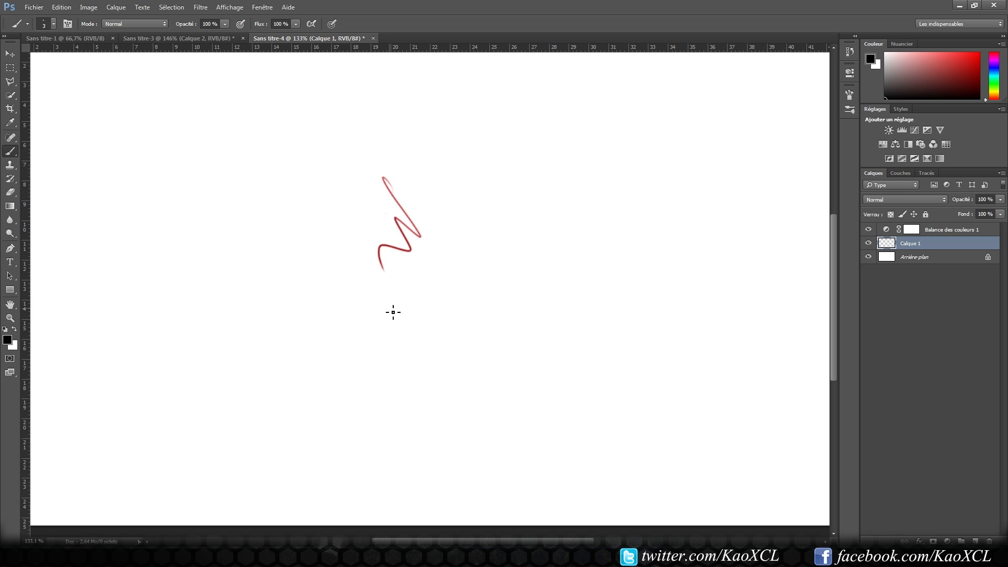
{"action": "key", "text": "ctrl+z"}
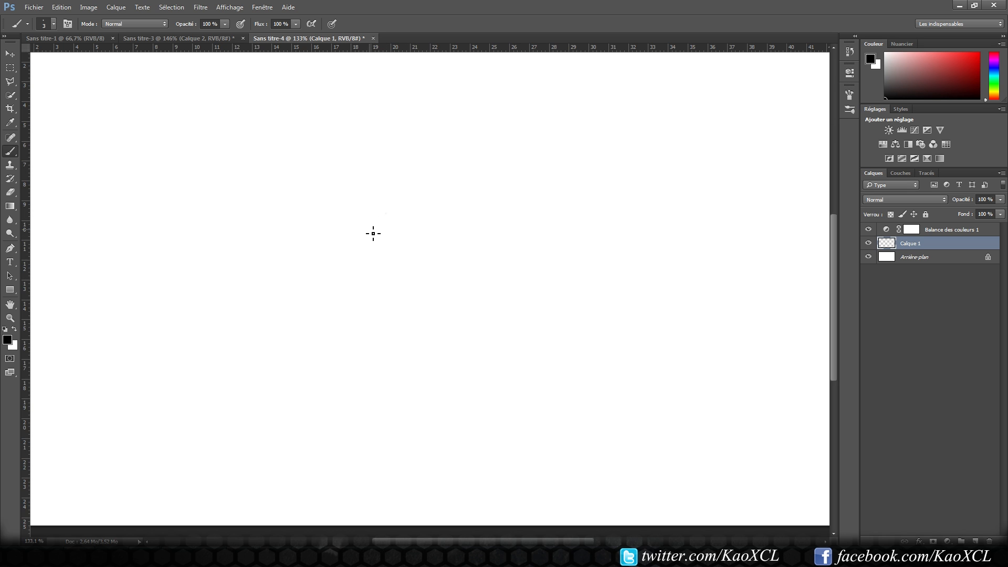
Step: Sketch an inverted triangle on Calque 1 as the character's torso
{"action": "mouse_move", "coordinate": [370, 217]}
{"action": "left_mouse_down"}
{"action": "mouse_move", "coordinate": [414, 296]}
{"action": "mouse_move", "coordinate": [429, 253]}
{"action": "left_mouse_up"}
{"action": "left_click_drag", "start_coordinate": [415, 286], "coordinate": [443, 230]}
{"action": "left_click_drag", "start_coordinate": [426, 266], "coordinate": [452, 214]}
{"action": "left_click_drag", "start_coordinate": [447, 220], "coordinate": [404, 296]}
{"action": "mouse_move", "coordinate": [447, 217]}
{"action": "left_mouse_down"}
{"action": "mouse_move", "coordinate": [374, 224]}
{"action": "mouse_move", "coordinate": [396, 255]}
{"action": "left_mouse_up"}
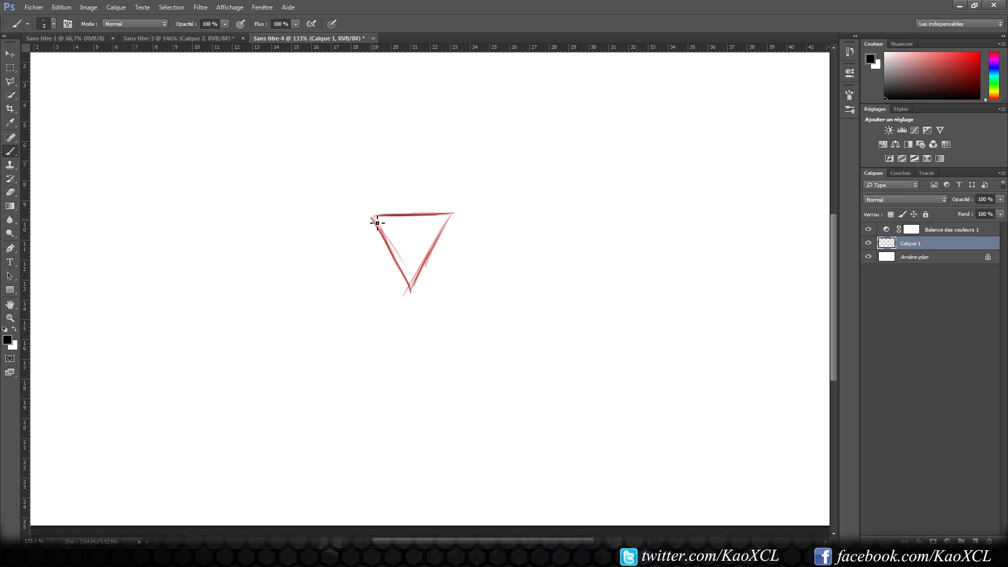
Step: Draw circular shoulder joints on the torso triangle and a small pelvis box under its tip, erasing the box's overshooting edges
{"action": "mouse_move", "coordinate": [384, 215]}
{"action": "left_mouse_down"}
{"action": "mouse_move", "coordinate": [371, 216]}
{"action": "mouse_move", "coordinate": [382, 241]}
{"action": "left_mouse_up"}
{"action": "left_click_drag", "start_coordinate": [443, 239], "coordinate": [443, 234]}
{"action": "mouse_move", "coordinate": [397, 290]}
{"action": "left_mouse_down"}
{"action": "mouse_move", "coordinate": [431, 289]}
{"action": "mouse_move", "coordinate": [398, 301]}
{"action": "mouse_move", "coordinate": [427, 301]}
{"action": "mouse_move", "coordinate": [397, 301]}
{"action": "mouse_move", "coordinate": [428, 261]}
{"action": "mouse_move", "coordinate": [412, 292]}
{"action": "left_mouse_up"}
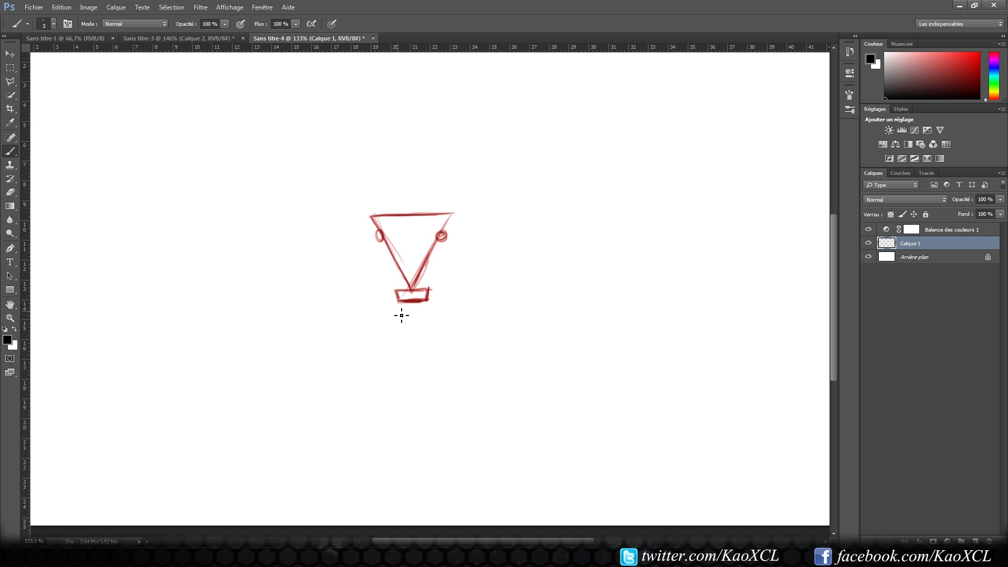
{"action": "left_click_drag", "start_coordinate": [393, 297], "coordinate": [399, 294]}
{"action": "mouse_move", "coordinate": [400, 291]}
{"action": "left_mouse_down"}
{"action": "mouse_move", "coordinate": [399, 312]}
{"action": "mouse_move", "coordinate": [394, 288]}
{"action": "mouse_move", "coordinate": [434, 289]}
{"action": "left_mouse_up"}
{"action": "key", "text": "e"}
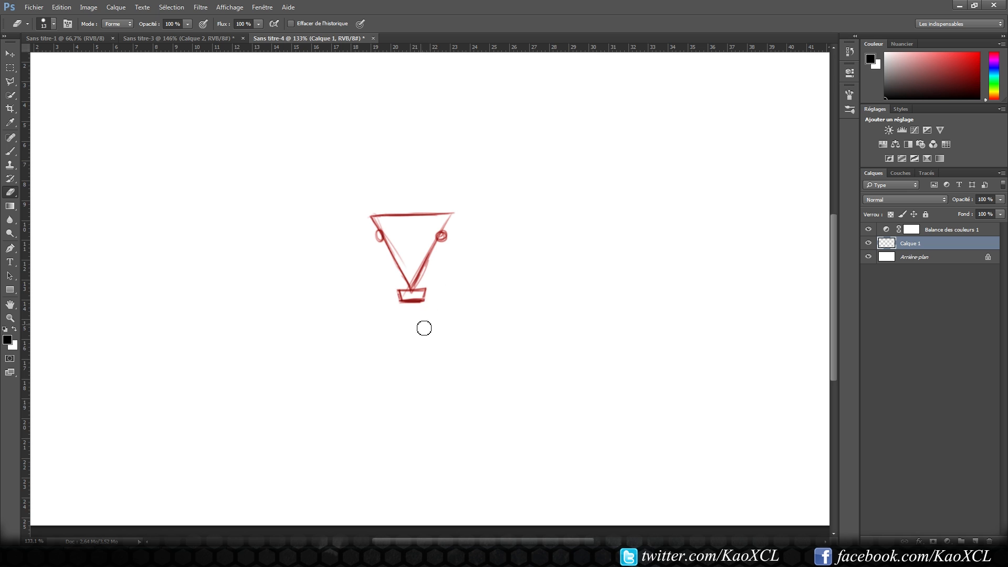
{"action": "key", "text": "b"}
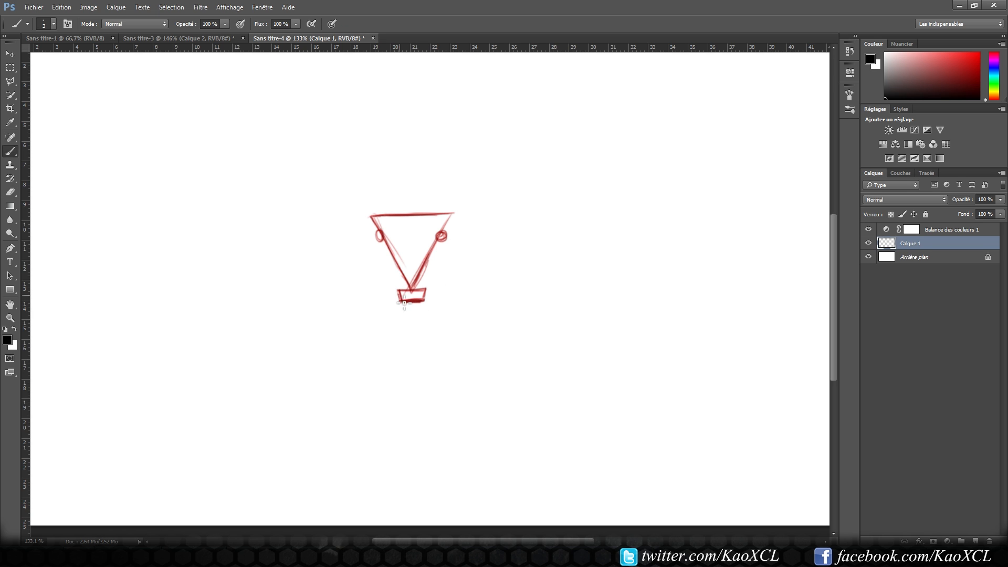
Step: Sketch both legs below the pelvis with thigh lines, circular knee joints, shin lines and triangular feet
{"action": "left_click_drag", "start_coordinate": [398, 288], "coordinate": [384, 352]}
{"action": "mouse_move", "coordinate": [426, 291]}
{"action": "left_mouse_down"}
{"action": "mouse_move", "coordinate": [437, 351]}
{"action": "mouse_move", "coordinate": [386, 348]}
{"action": "left_mouse_up"}
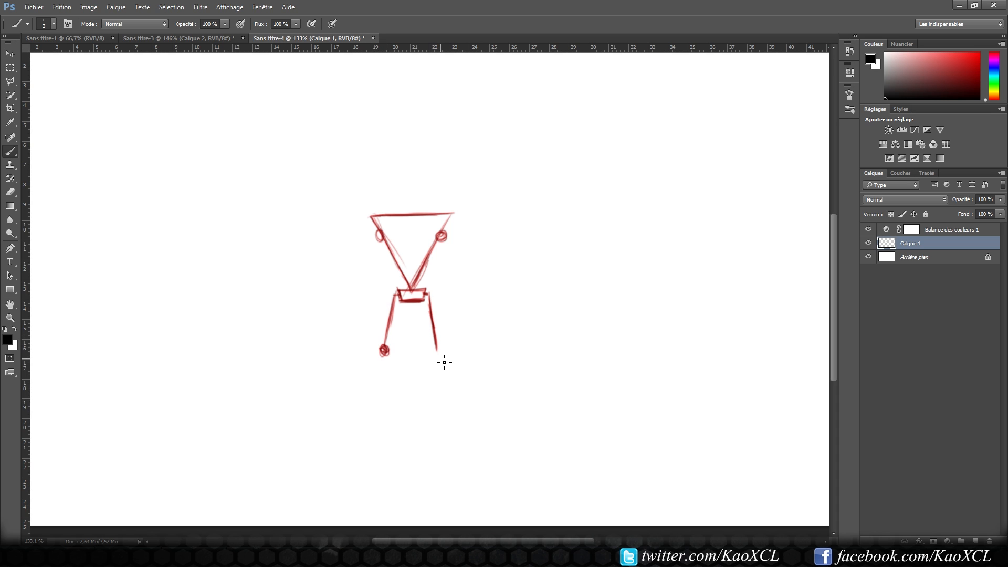
{"action": "mouse_move", "coordinate": [443, 362]}
{"action": "left_mouse_down"}
{"action": "mouse_move", "coordinate": [442, 351]}
{"action": "mouse_move", "coordinate": [394, 364]}
{"action": "mouse_move", "coordinate": [432, 358]}
{"action": "mouse_move", "coordinate": [423, 362]}
{"action": "left_mouse_up"}
{"action": "mouse_move", "coordinate": [420, 360]}
{"action": "left_mouse_down"}
{"action": "mouse_move", "coordinate": [392, 371]}
{"action": "mouse_move", "coordinate": [388, 404]}
{"action": "left_mouse_up"}
{"action": "left_click_drag", "start_coordinate": [423, 366], "coordinate": [426, 397]}
{"action": "left_click_drag", "start_coordinate": [393, 368], "coordinate": [389, 394]}
{"action": "mouse_move", "coordinate": [387, 398]}
{"action": "left_mouse_down"}
{"action": "mouse_move", "coordinate": [376, 416]}
{"action": "mouse_move", "coordinate": [425, 413]}
{"action": "mouse_move", "coordinate": [430, 400]}
{"action": "mouse_move", "coordinate": [447, 413]}
{"action": "mouse_move", "coordinate": [389, 397]}
{"action": "mouse_move", "coordinate": [377, 416]}
{"action": "mouse_move", "coordinate": [398, 409]}
{"action": "left_mouse_up"}
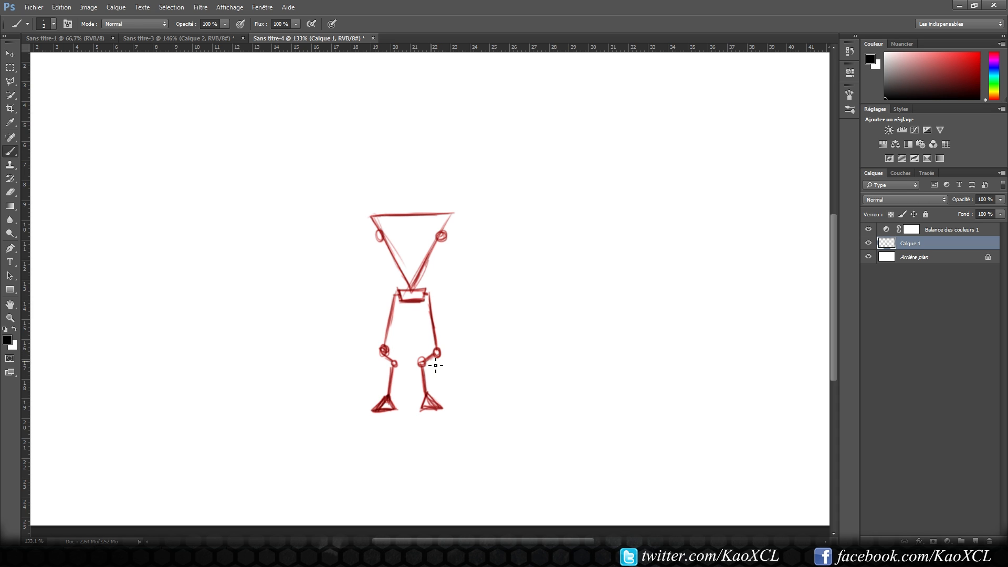
{"action": "key", "text": "l"}
{"action": "key", "text": "m"}
{"action": "mouse_move", "coordinate": [479, 313]}
{"action": "left_mouse_down"}
{"action": "mouse_move", "coordinate": [361, 395]}
{"action": "mouse_move", "coordinate": [343, 441]}
{"action": "left_mouse_up"}
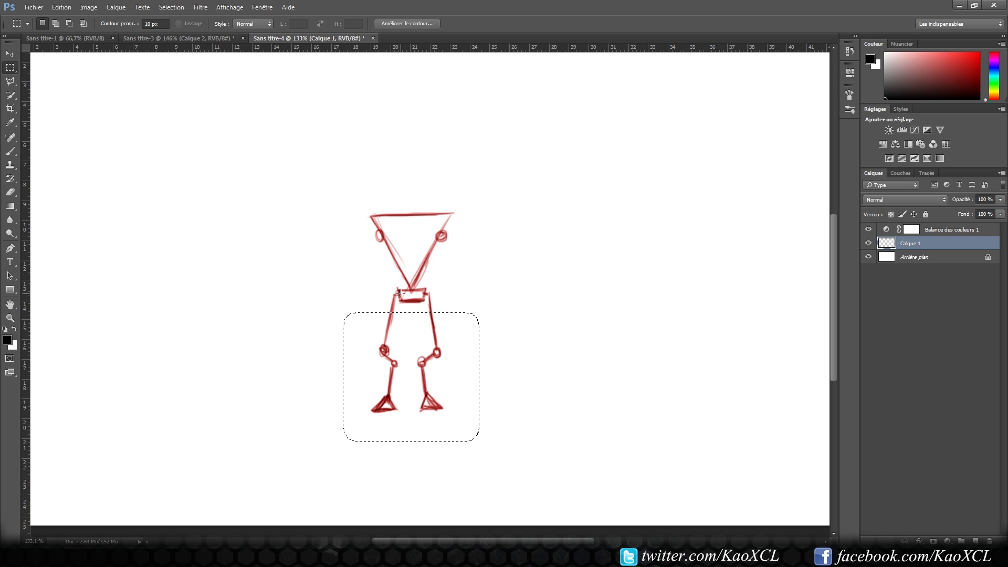
{"action": "key", "text": "ctrl+t"}
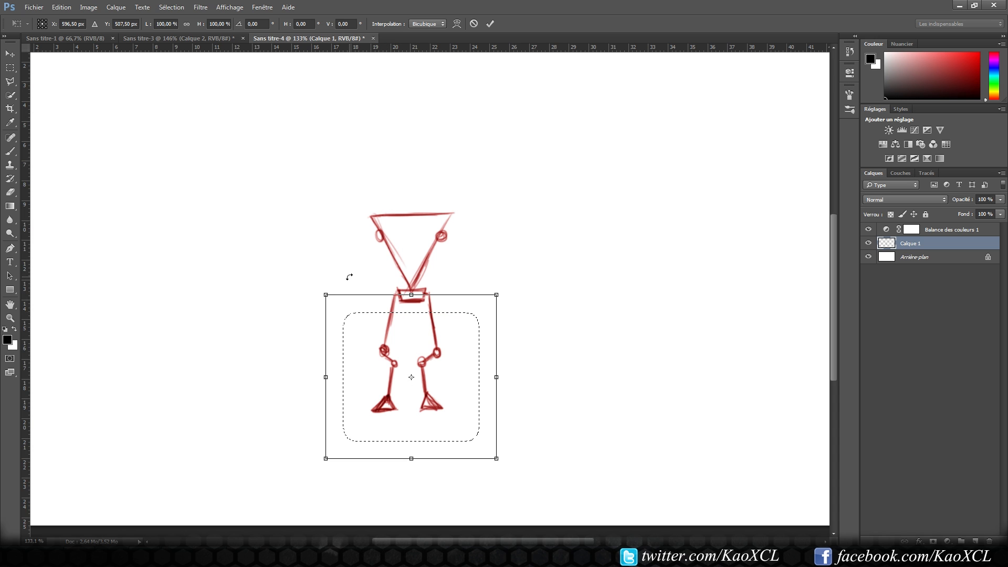
{"action": "key", "text": "Return"}
{"action": "key", "text": "b"}
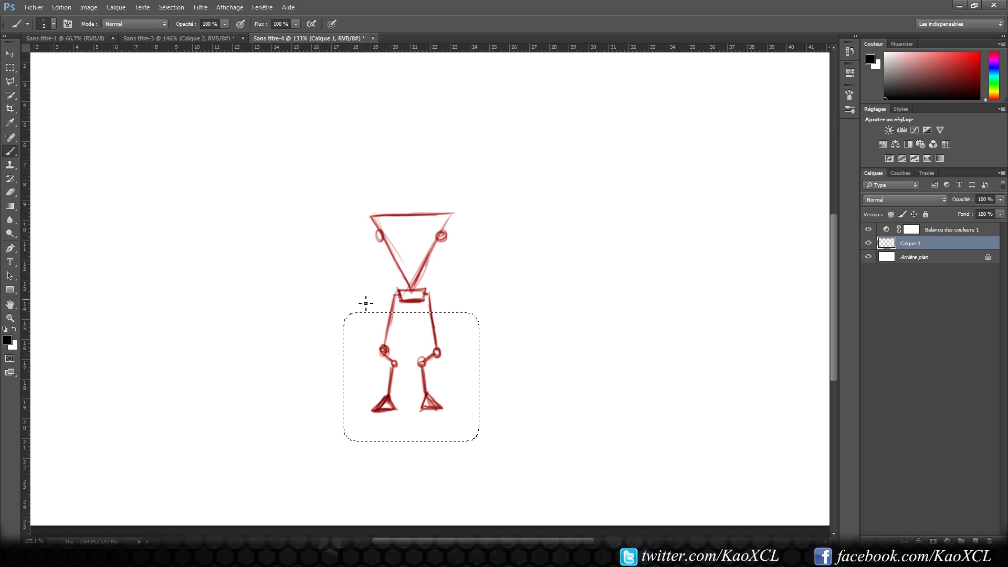
{"action": "left_click_drag", "start_coordinate": [366, 303], "coordinate": [364, 349]}
{"action": "key", "text": "ctrl+d"}
{"action": "key", "text": "ctrl+alt+z"}
{"action": "key", "text": "ctrl+alt+z"}
Step: Mark the torso and thigh heights with short strokes beside the figure to compare proportions, and erase the marks
{"action": "mouse_move", "coordinate": [365, 292]}
{"action": "left_mouse_down"}
{"action": "mouse_move", "coordinate": [368, 358]}
{"action": "mouse_move", "coordinate": [366, 218]}
{"action": "mouse_move", "coordinate": [366, 283]}
{"action": "left_mouse_up"}
{"action": "left_click_drag", "start_coordinate": [356, 215], "coordinate": [364, 215]}
{"action": "left_click_drag", "start_coordinate": [359, 292], "coordinate": [366, 292]}
{"action": "left_click_drag", "start_coordinate": [358, 351], "coordinate": [366, 351]}
{"action": "key", "text": "e"}
{"action": "left_click_drag", "start_coordinate": [360, 207], "coordinate": [370, 358]}
Step: Stretch the knees, shins and feet downward to 123.63% of their height with Free Transform and deselect them
{"action": "key", "text": "m"}
{"action": "mouse_move", "coordinate": [474, 446]}
{"action": "left_mouse_down"}
{"action": "mouse_move", "coordinate": [376, 362]}
{"action": "mouse_move", "coordinate": [347, 356]}
{"action": "left_mouse_up"}
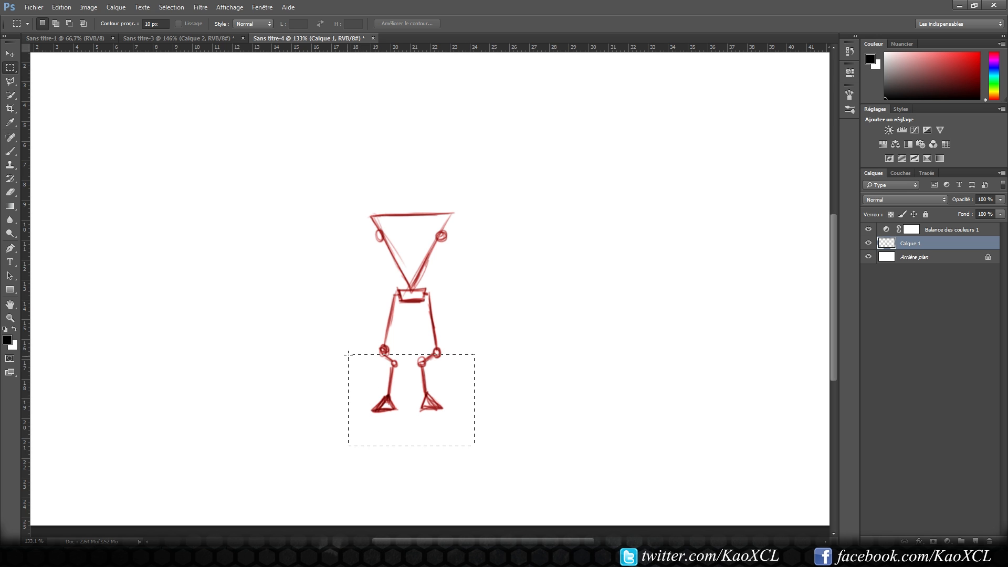
{"action": "left_click_drag", "start_coordinate": [475, 446], "coordinate": [475, 446]}
{"action": "key", "text": "ctrl+t"}
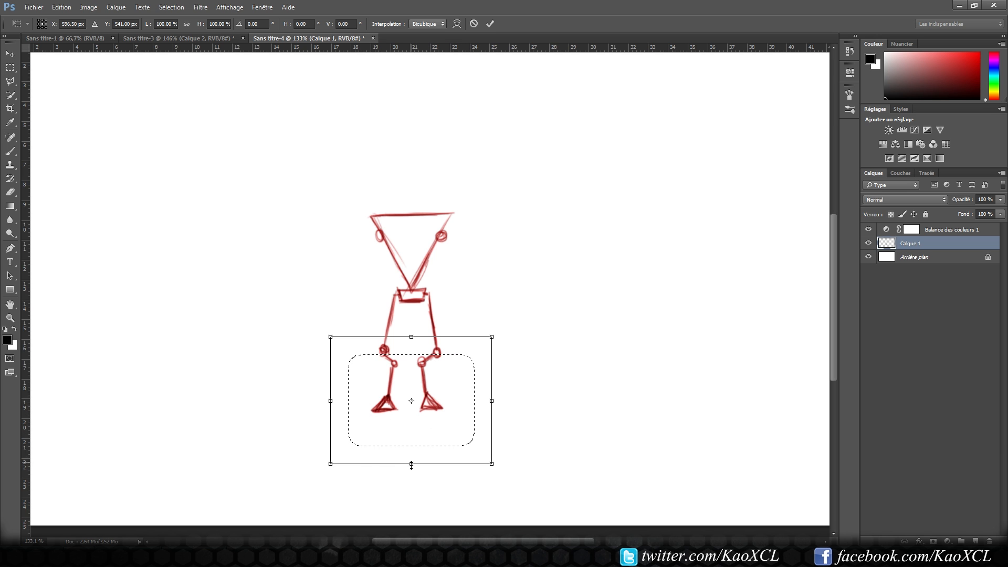
{"action": "left_click_drag", "start_coordinate": [411, 466], "coordinate": [411, 493]}
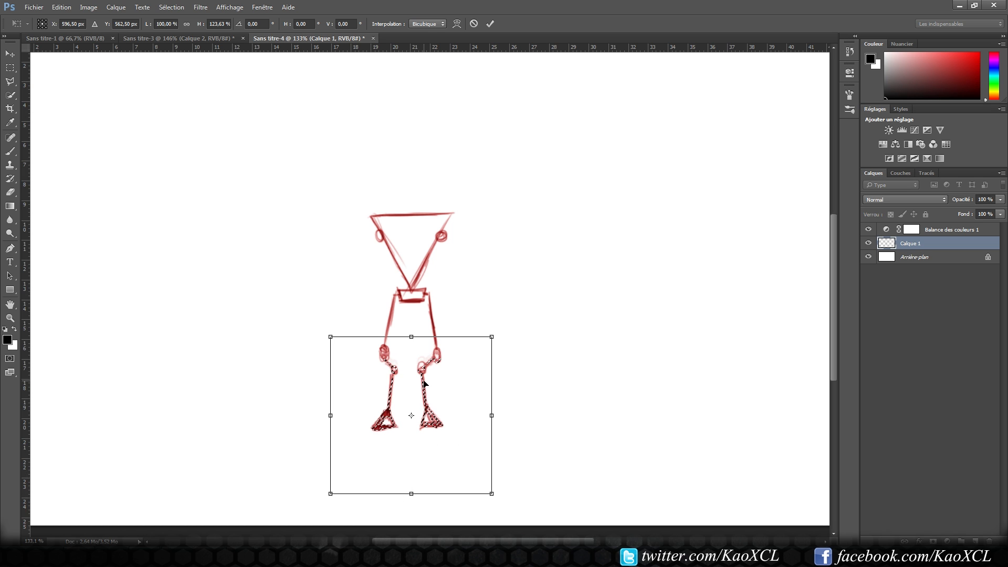
{"action": "key", "text": "Return"}
{"action": "key", "text": "b"}
{"action": "key", "text": "ctrl+d"}
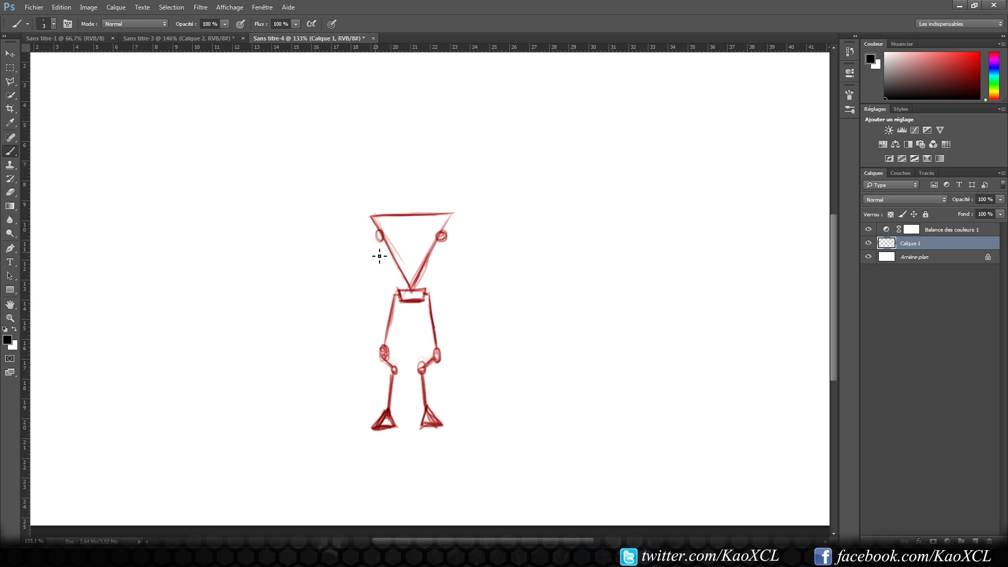
Step: Sketch both arms from the shoulder joints with circular elbows, forearm lines and triangular hands
{"action": "left_click_drag", "start_coordinate": [378, 242], "coordinate": [373, 281]}
{"action": "left_click_drag", "start_coordinate": [371, 277], "coordinate": [371, 277]}
{"action": "left_click_drag", "start_coordinate": [443, 240], "coordinate": [455, 317]}
{"action": "left_click_drag", "start_coordinate": [371, 276], "coordinate": [366, 311]}
{"action": "left_click_drag", "start_coordinate": [368, 294], "coordinate": [377, 311]}
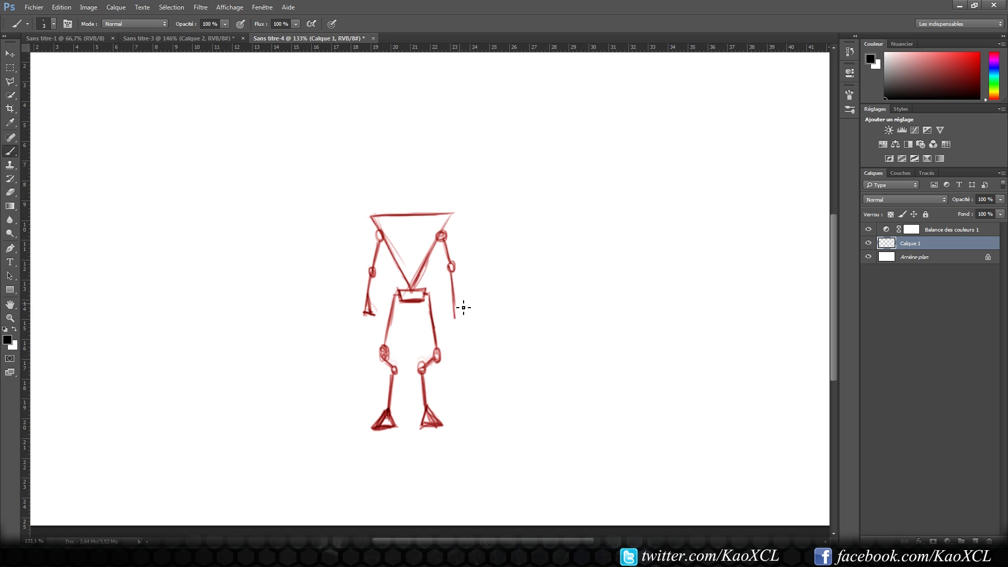
{"action": "left_click_drag", "start_coordinate": [455, 300], "coordinate": [457, 319]}
{"action": "left_click_drag", "start_coordinate": [458, 303], "coordinate": [460, 319]}
{"action": "mouse_move", "coordinate": [369, 301]}
{"action": "left_mouse_down"}
{"action": "mouse_move", "coordinate": [365, 315]}
{"action": "mouse_move", "coordinate": [375, 315]}
{"action": "left_mouse_up"}
Step: Scale the whole skeleton figure to about 144%, reposition it on the canvas and deselect it
{"action": "key", "text": "m"}
{"action": "left_click_drag", "start_coordinate": [534, 157], "coordinate": [264, 496]}
{"action": "key", "text": "ctrl+t"}
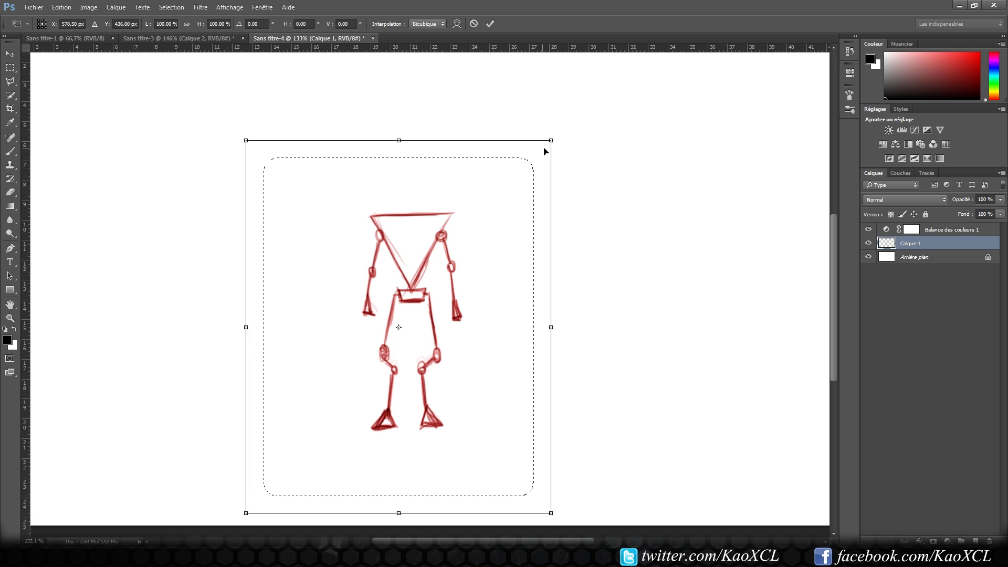
{"action": "left_click_drag", "start_coordinate": [544, 152], "coordinate": [677, 50]}
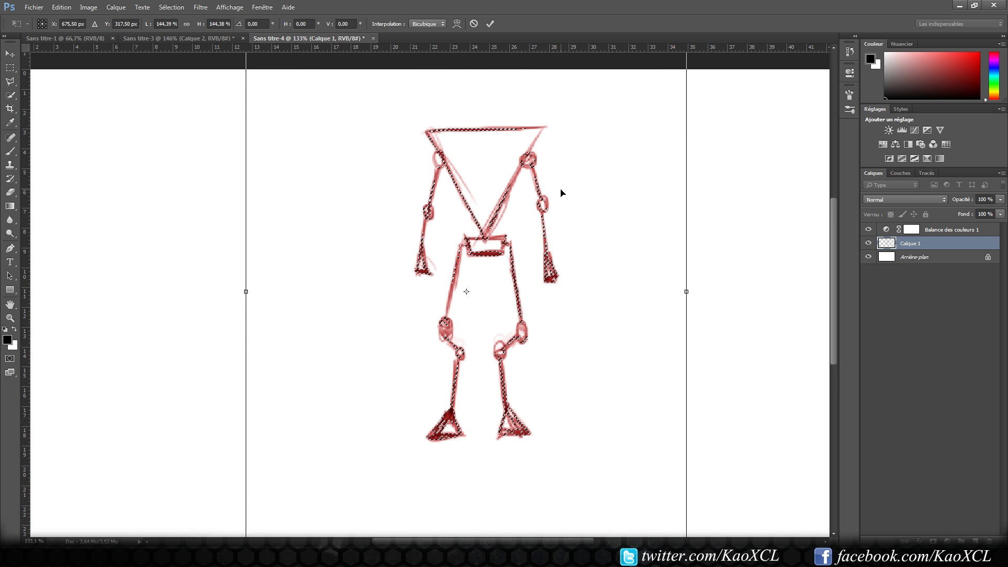
{"action": "left_click_drag", "start_coordinate": [560, 193], "coordinate": [517, 280]}
{"action": "left_click_drag", "start_coordinate": [396, 364], "coordinate": [394, 292]}
{"action": "left_click_drag", "start_coordinate": [425, 229], "coordinate": [428, 285]}
{"action": "left_click_drag", "start_coordinate": [491, 190], "coordinate": [501, 231]}
{"action": "left_click_drag", "start_coordinate": [438, 386], "coordinate": [430, 295]}
{"action": "key", "text": "Return"}
{"action": "left_click", "coordinate": [383, 363]}
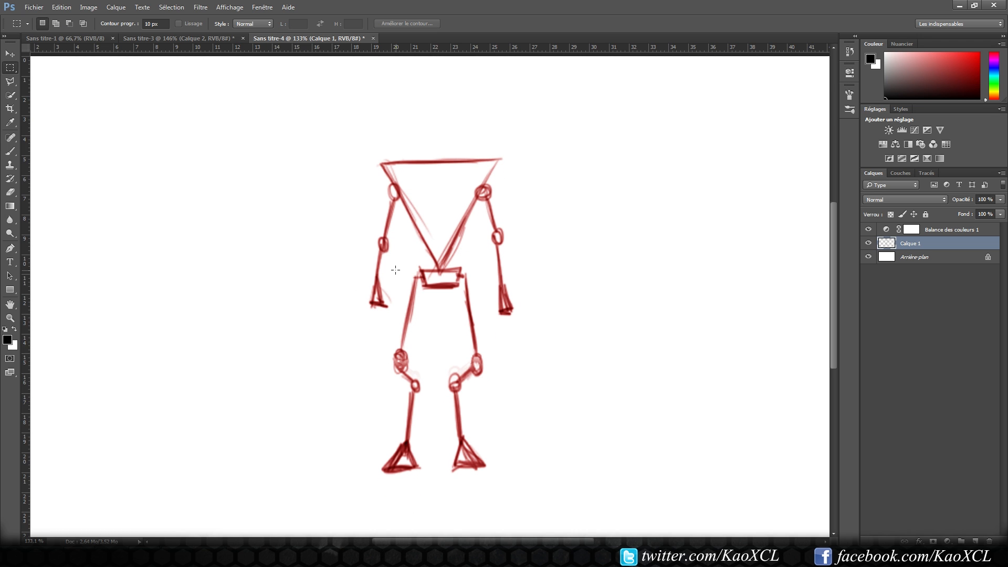
Step: Draw an oval head above the shoulders with a curved cap shape around its top
{"action": "key", "text": "b"}
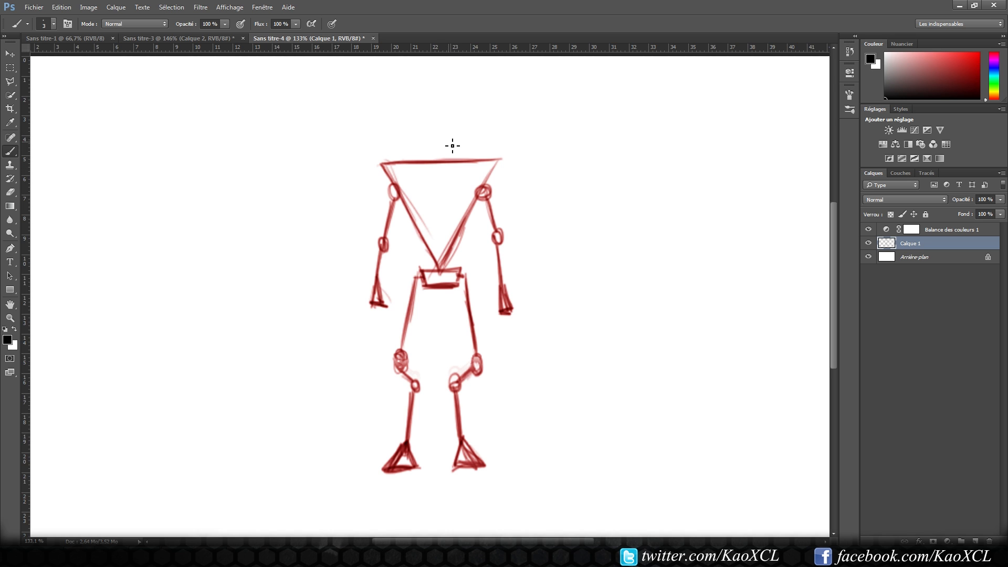
{"action": "mouse_move", "coordinate": [429, 139]}
{"action": "left_mouse_down"}
{"action": "mouse_move", "coordinate": [451, 166]}
{"action": "mouse_move", "coordinate": [441, 132]}
{"action": "mouse_move", "coordinate": [427, 152]}
{"action": "mouse_move", "coordinate": [459, 147]}
{"action": "mouse_move", "coordinate": [440, 131]}
{"action": "mouse_move", "coordinate": [424, 162]}
{"action": "mouse_move", "coordinate": [458, 151]}
{"action": "mouse_move", "coordinate": [446, 174]}
{"action": "mouse_move", "coordinate": [428, 167]}
{"action": "mouse_move", "coordinate": [437, 180]}
{"action": "mouse_move", "coordinate": [453, 157]}
{"action": "left_mouse_up"}
{"action": "mouse_move", "coordinate": [435, 115]}
{"action": "left_mouse_down"}
{"action": "mouse_move", "coordinate": [413, 137]}
{"action": "mouse_move", "coordinate": [462, 124]}
{"action": "mouse_move", "coordinate": [468, 136]}
{"action": "mouse_move", "coordinate": [437, 126]}
{"action": "mouse_move", "coordinate": [418, 139]}
{"action": "mouse_move", "coordinate": [426, 131]}
{"action": "mouse_move", "coordinate": [429, 140]}
{"action": "left_mouse_up"}
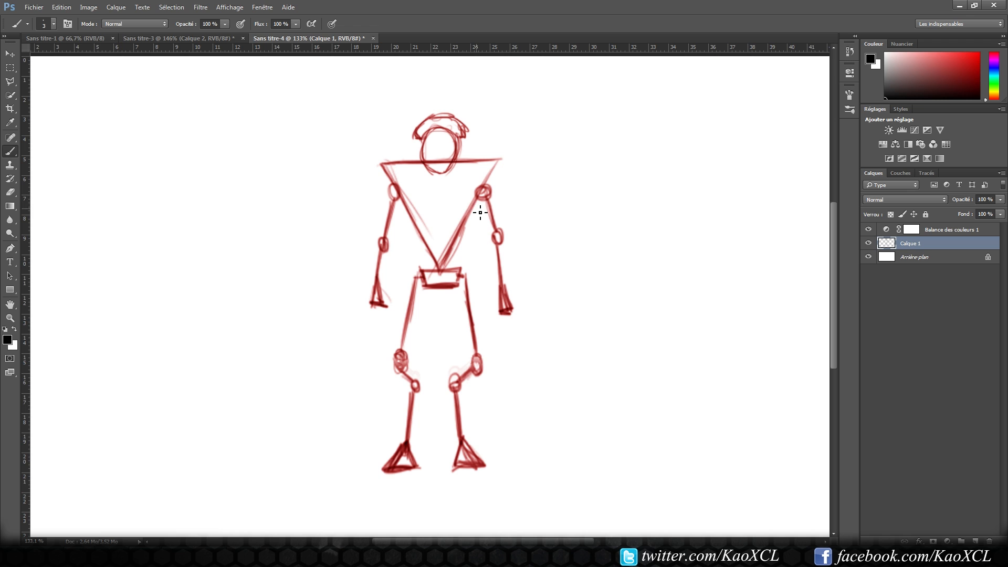
Step: Create a new layer and place it above the Color Balance adjustment layer
{"action": "key", "text": "ctrl+shift+n"}
{"action": "key", "text": "Return"}
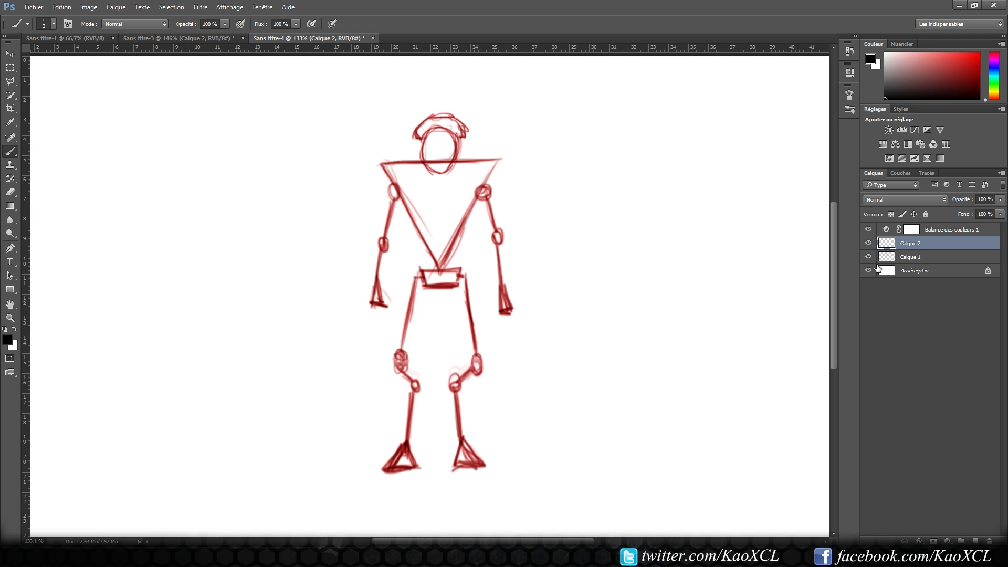
{"action": "left_click_drag", "start_coordinate": [920, 246], "coordinate": [909, 213]}
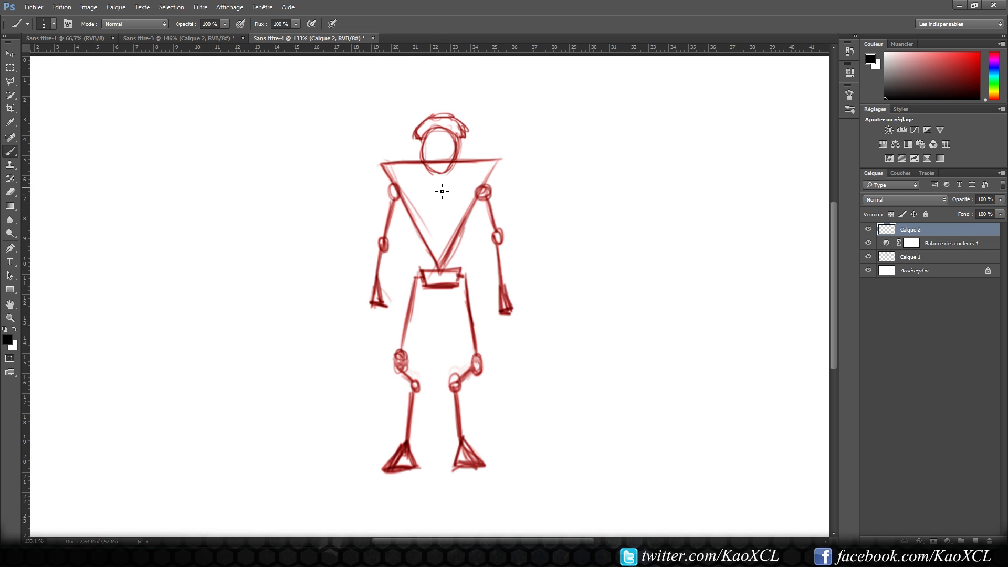
Step: Draw the chest armour in black over the torso, with a central diamond, banded plates on both sides and a V-shaped plate below
{"action": "mouse_move", "coordinate": [440, 184]}
{"action": "left_mouse_down"}
{"action": "mouse_move", "coordinate": [440, 209]}
{"action": "mouse_move", "coordinate": [433, 198]}
{"action": "mouse_move", "coordinate": [445, 207]}
{"action": "left_mouse_up"}
{"action": "left_click_drag", "start_coordinate": [449, 186], "coordinate": [441, 207]}
{"action": "mouse_move", "coordinate": [423, 228]}
{"action": "left_mouse_down"}
{"action": "mouse_move", "coordinate": [407, 211]}
{"action": "mouse_move", "coordinate": [402, 232]}
{"action": "mouse_move", "coordinate": [421, 221]}
{"action": "mouse_move", "coordinate": [469, 227]}
{"action": "left_mouse_up"}
{"action": "left_click_drag", "start_coordinate": [474, 215], "coordinate": [467, 228]}
{"action": "mouse_move", "coordinate": [433, 189]}
{"action": "left_mouse_down"}
{"action": "mouse_move", "coordinate": [439, 220]}
{"action": "mouse_move", "coordinate": [443, 212]}
{"action": "mouse_move", "coordinate": [404, 210]}
{"action": "mouse_move", "coordinate": [469, 209]}
{"action": "mouse_move", "coordinate": [468, 201]}
{"action": "mouse_move", "coordinate": [472, 214]}
{"action": "left_mouse_up"}
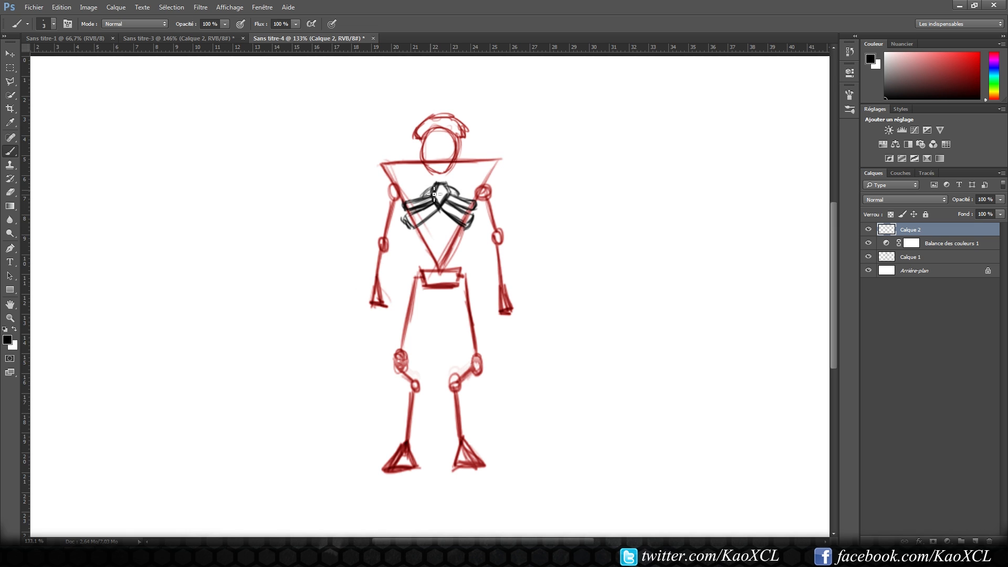
{"action": "left_click_drag", "start_coordinate": [434, 194], "coordinate": [415, 203]}
{"action": "mouse_move", "coordinate": [423, 238]}
{"action": "left_mouse_down"}
{"action": "mouse_move", "coordinate": [478, 244]}
{"action": "mouse_move", "coordinate": [465, 234]}
{"action": "mouse_move", "coordinate": [462, 245]}
{"action": "mouse_move", "coordinate": [462, 231]}
{"action": "mouse_move", "coordinate": [424, 246]}
{"action": "mouse_move", "coordinate": [422, 232]}
{"action": "mouse_move", "coordinate": [421, 258]}
{"action": "mouse_move", "coordinate": [440, 248]}
{"action": "mouse_move", "coordinate": [461, 253]}
{"action": "left_mouse_up"}
{"action": "mouse_move", "coordinate": [424, 222]}
{"action": "left_mouse_down"}
{"action": "mouse_move", "coordinate": [455, 247]}
{"action": "mouse_move", "coordinate": [456, 231]}
{"action": "mouse_move", "coordinate": [442, 247]}
{"action": "left_mouse_up"}
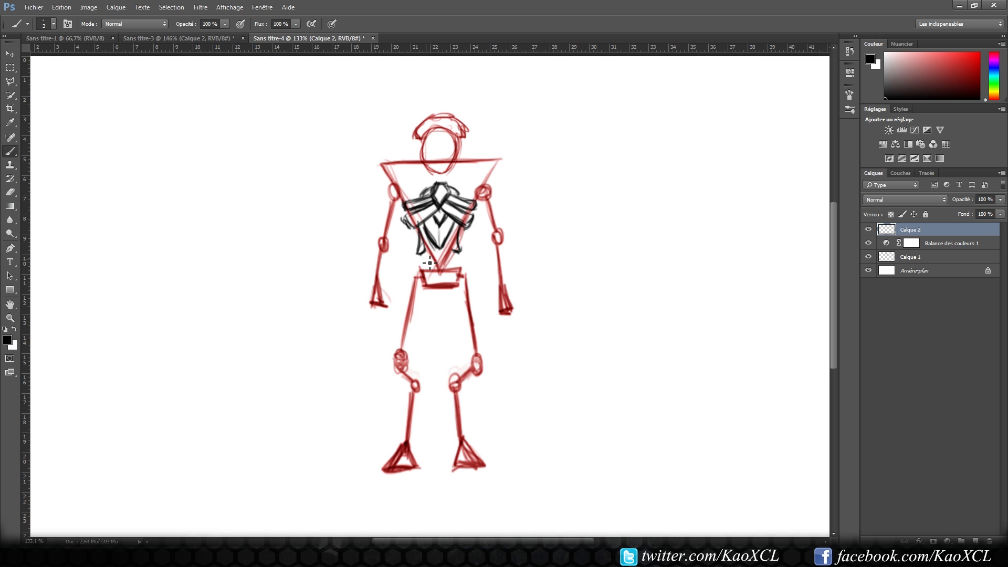
Step: Draw the waist armour with a pointed plate over the pelvis and a tall pointed guard on each hip
{"action": "left_click_drag", "start_coordinate": [427, 250], "coordinate": [434, 270]}
{"action": "left_click_drag", "start_coordinate": [455, 252], "coordinate": [431, 284]}
{"action": "mouse_move", "coordinate": [422, 286]}
{"action": "left_mouse_down"}
{"action": "mouse_move", "coordinate": [456, 324]}
{"action": "mouse_move", "coordinate": [458, 301]}
{"action": "mouse_move", "coordinate": [449, 308]}
{"action": "mouse_move", "coordinate": [458, 291]}
{"action": "mouse_move", "coordinate": [434, 301]}
{"action": "mouse_move", "coordinate": [429, 288]}
{"action": "mouse_move", "coordinate": [433, 306]}
{"action": "mouse_move", "coordinate": [458, 292]}
{"action": "mouse_move", "coordinate": [440, 314]}
{"action": "left_mouse_up"}
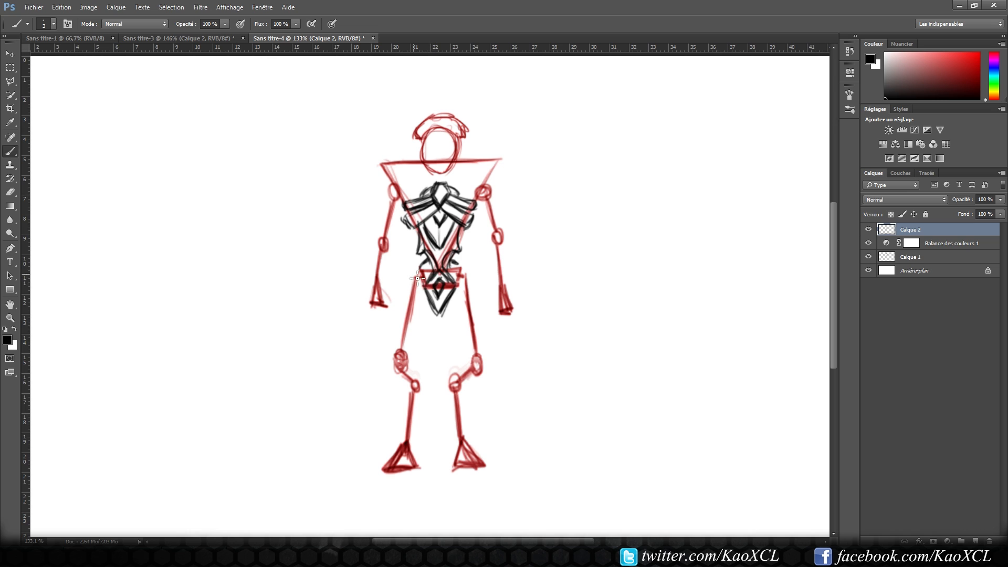
{"action": "mouse_move", "coordinate": [427, 284]}
{"action": "left_mouse_down"}
{"action": "mouse_move", "coordinate": [409, 253]}
{"action": "mouse_move", "coordinate": [419, 304]}
{"action": "mouse_move", "coordinate": [426, 291]}
{"action": "mouse_move", "coordinate": [419, 304]}
{"action": "mouse_move", "coordinate": [472, 248]}
{"action": "mouse_move", "coordinate": [467, 289]}
{"action": "left_mouse_up"}
{"action": "mouse_move", "coordinate": [472, 253]}
{"action": "left_mouse_down"}
{"action": "mouse_move", "coordinate": [466, 309]}
{"action": "mouse_move", "coordinate": [447, 268]}
{"action": "mouse_move", "coordinate": [413, 310]}
{"action": "mouse_move", "coordinate": [468, 279]}
{"action": "mouse_move", "coordinate": [454, 284]}
{"action": "mouse_move", "coordinate": [476, 288]}
{"action": "mouse_move", "coordinate": [468, 297]}
{"action": "mouse_move", "coordinate": [450, 279]}
{"action": "mouse_move", "coordinate": [417, 282]}
{"action": "mouse_move", "coordinate": [418, 297]}
{"action": "mouse_move", "coordinate": [413, 282]}
{"action": "mouse_move", "coordinate": [418, 295]}
{"action": "mouse_move", "coordinate": [469, 291]}
{"action": "left_mouse_up"}
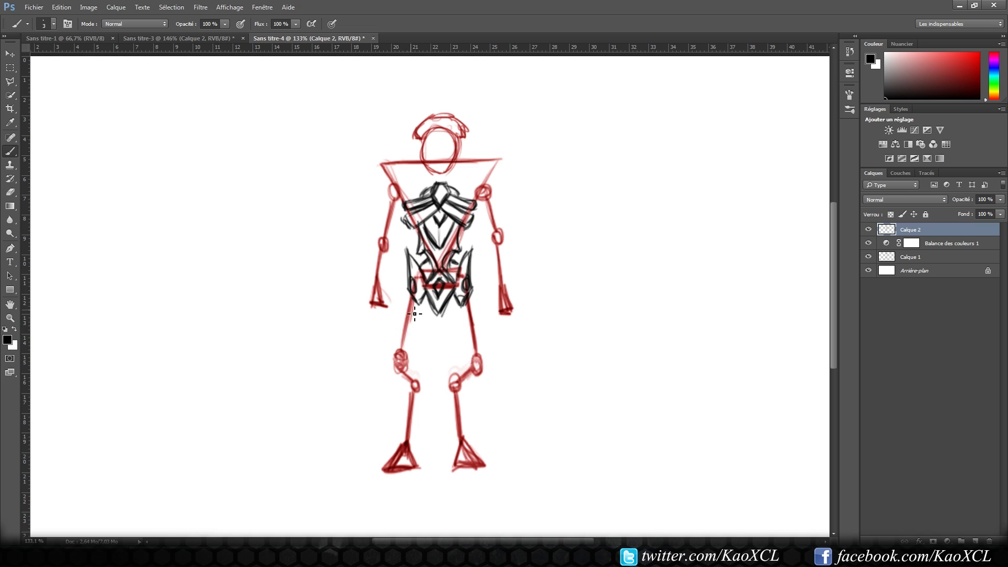
Step: Outline the thigh armour on both legs and draw a diamond-shaped guard over each knee
{"action": "left_click_drag", "start_coordinate": [413, 297], "coordinate": [400, 342]}
{"action": "mouse_move", "coordinate": [425, 308]}
{"action": "left_mouse_down"}
{"action": "mouse_move", "coordinate": [415, 367]}
{"action": "mouse_move", "coordinate": [414, 323]}
{"action": "mouse_move", "coordinate": [418, 365]}
{"action": "mouse_move", "coordinate": [389, 370]}
{"action": "mouse_move", "coordinate": [409, 367]}
{"action": "mouse_move", "coordinate": [400, 389]}
{"action": "mouse_move", "coordinate": [402, 379]}
{"action": "left_mouse_up"}
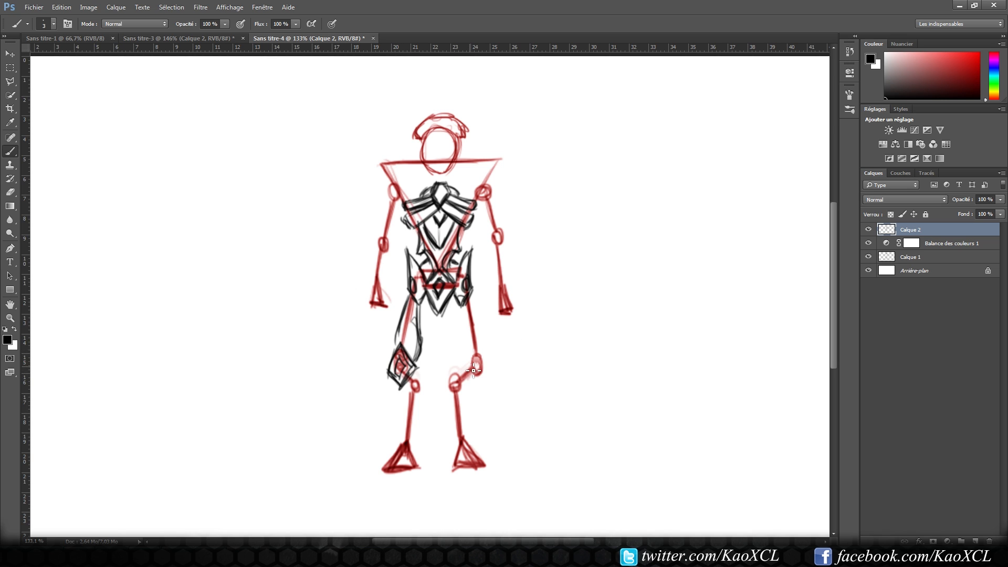
{"action": "mouse_move", "coordinate": [473, 371]}
{"action": "left_mouse_down"}
{"action": "mouse_move", "coordinate": [479, 347]}
{"action": "mouse_move", "coordinate": [465, 365]}
{"action": "mouse_move", "coordinate": [471, 385]}
{"action": "left_mouse_up"}
{"action": "mouse_move", "coordinate": [480, 346]}
{"action": "left_mouse_down"}
{"action": "mouse_move", "coordinate": [497, 365]}
{"action": "mouse_move", "coordinate": [487, 383]}
{"action": "mouse_move", "coordinate": [471, 378]}
{"action": "mouse_move", "coordinate": [488, 368]}
{"action": "mouse_move", "coordinate": [484, 356]}
{"action": "mouse_move", "coordinate": [483, 382]}
{"action": "left_mouse_up"}
{"action": "mouse_move", "coordinate": [477, 304]}
{"action": "left_mouse_down"}
{"action": "mouse_move", "coordinate": [485, 345]}
{"action": "mouse_move", "coordinate": [483, 307]}
{"action": "mouse_move", "coordinate": [471, 306]}
{"action": "mouse_move", "coordinate": [466, 319]}
{"action": "mouse_move", "coordinate": [465, 306]}
{"action": "mouse_move", "coordinate": [461, 352]}
{"action": "mouse_move", "coordinate": [484, 344]}
{"action": "left_mouse_up"}
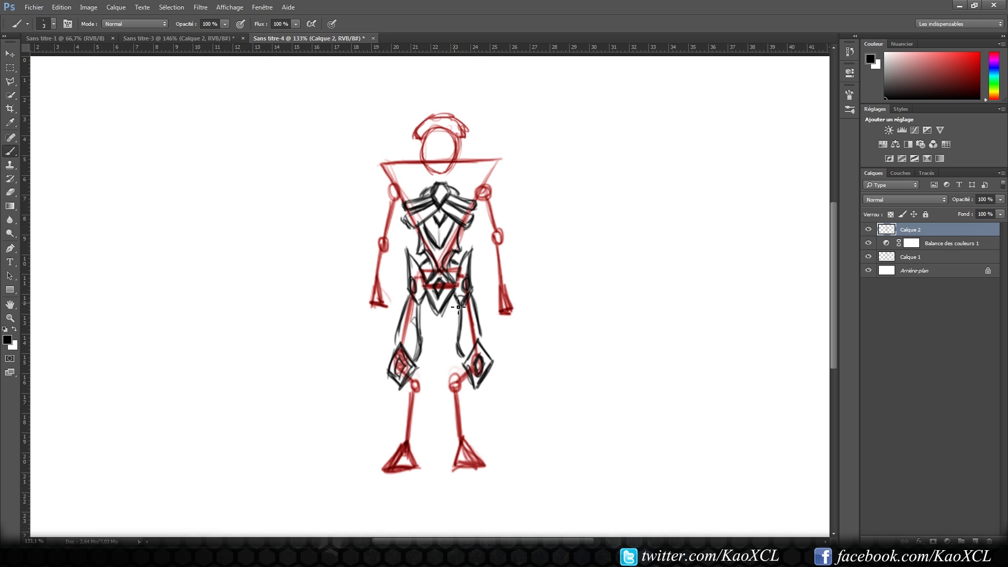
{"action": "left_click_drag", "start_coordinate": [459, 300], "coordinate": [460, 330]}
{"action": "mouse_move", "coordinate": [426, 299]}
{"action": "left_mouse_down"}
{"action": "mouse_move", "coordinate": [424, 331]}
{"action": "mouse_move", "coordinate": [461, 318]}
{"action": "mouse_move", "coordinate": [424, 327]}
{"action": "left_mouse_up"}
{"action": "left_click_drag", "start_coordinate": [472, 298], "coordinate": [481, 337]}
{"action": "left_click_drag", "start_coordinate": [411, 309], "coordinate": [406, 346]}
Step: Draw the lower knee plate, shin armour and armoured boot over the skeleton's left-hand leg
{"action": "left_click_drag", "start_coordinate": [430, 379], "coordinate": [429, 403]}
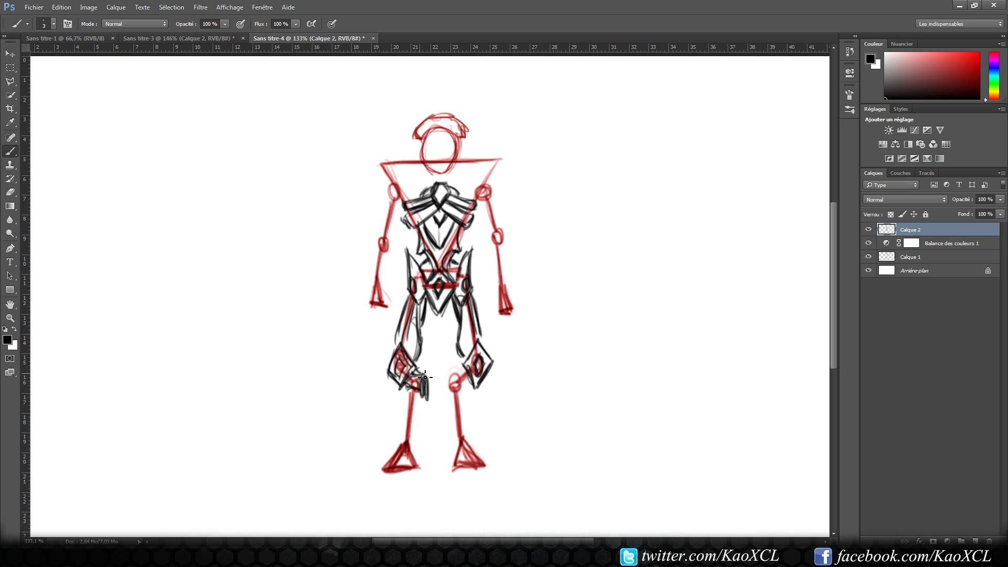
{"action": "mouse_move", "coordinate": [406, 425]}
{"action": "left_mouse_down"}
{"action": "mouse_move", "coordinate": [403, 415]}
{"action": "mouse_move", "coordinate": [426, 405]}
{"action": "mouse_move", "coordinate": [406, 400]}
{"action": "mouse_move", "coordinate": [398, 433]}
{"action": "mouse_move", "coordinate": [419, 438]}
{"action": "left_mouse_up"}
{"action": "left_click_drag", "start_coordinate": [415, 402], "coordinate": [420, 440]}
{"action": "left_click_drag", "start_coordinate": [408, 395], "coordinate": [391, 447]}
{"action": "mouse_move", "coordinate": [418, 416]}
{"action": "left_mouse_down"}
{"action": "mouse_move", "coordinate": [421, 441]}
{"action": "mouse_move", "coordinate": [390, 450]}
{"action": "mouse_move", "coordinate": [380, 466]}
{"action": "mouse_move", "coordinate": [416, 460]}
{"action": "mouse_move", "coordinate": [386, 457]}
{"action": "mouse_move", "coordinate": [412, 446]}
{"action": "mouse_move", "coordinate": [421, 466]}
{"action": "left_mouse_up"}
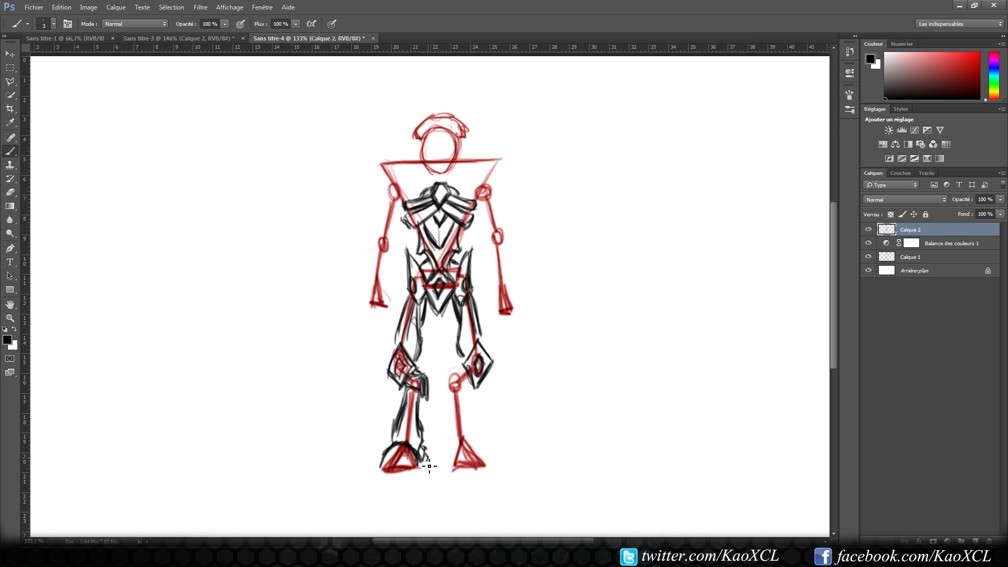
{"action": "left_click_drag", "start_coordinate": [425, 449], "coordinate": [428, 464]}
{"action": "mouse_move", "coordinate": [417, 455]}
{"action": "left_mouse_down"}
{"action": "mouse_move", "coordinate": [420, 469]}
{"action": "mouse_move", "coordinate": [399, 468]}
{"action": "mouse_move", "coordinate": [417, 477]}
{"action": "mouse_move", "coordinate": [380, 471]}
{"action": "left_mouse_up"}
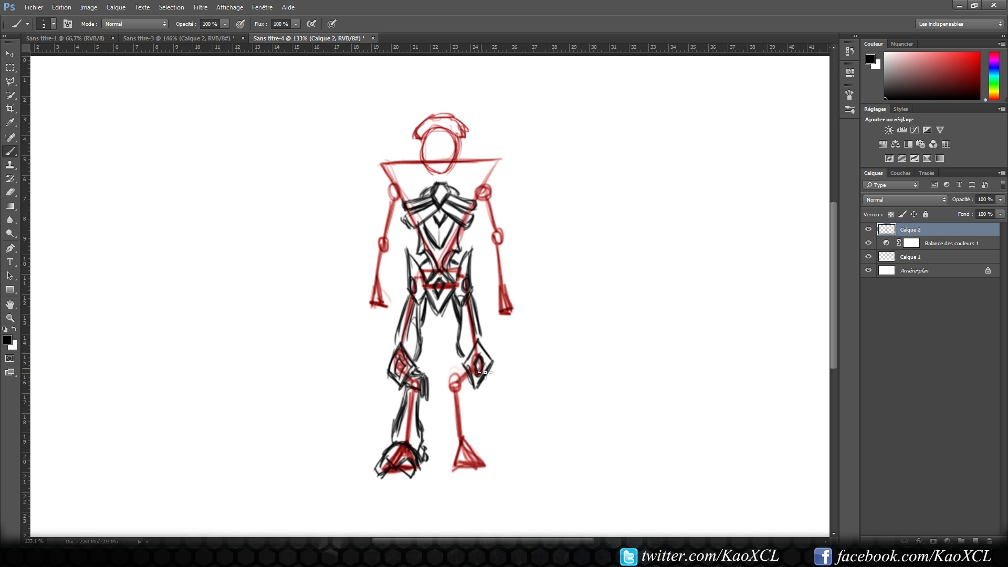
Step: Draw the lower knee plate, shin armour and armoured boot over the skeleton's right-hand leg
{"action": "mouse_move", "coordinate": [446, 378]}
{"action": "left_mouse_down"}
{"action": "mouse_move", "coordinate": [442, 395]}
{"action": "mouse_move", "coordinate": [446, 380]}
{"action": "mouse_move", "coordinate": [427, 400]}
{"action": "left_mouse_up"}
{"action": "left_click_drag", "start_coordinate": [454, 377], "coordinate": [463, 373]}
{"action": "mouse_move", "coordinate": [464, 398]}
{"action": "left_mouse_down"}
{"action": "mouse_move", "coordinate": [452, 450]}
{"action": "mouse_move", "coordinate": [455, 419]}
{"action": "mouse_move", "coordinate": [449, 448]}
{"action": "mouse_move", "coordinate": [476, 433]}
{"action": "mouse_move", "coordinate": [474, 423]}
{"action": "mouse_move", "coordinate": [468, 444]}
{"action": "mouse_move", "coordinate": [452, 441]}
{"action": "mouse_move", "coordinate": [461, 461]}
{"action": "mouse_move", "coordinate": [460, 448]}
{"action": "mouse_move", "coordinate": [482, 452]}
{"action": "mouse_move", "coordinate": [462, 460]}
{"action": "mouse_move", "coordinate": [489, 452]}
{"action": "mouse_move", "coordinate": [483, 410]}
{"action": "mouse_move", "coordinate": [461, 470]}
{"action": "mouse_move", "coordinate": [467, 458]}
{"action": "mouse_move", "coordinate": [472, 480]}
{"action": "mouse_move", "coordinate": [491, 475]}
{"action": "mouse_move", "coordinate": [488, 458]}
{"action": "mouse_move", "coordinate": [498, 467]}
{"action": "mouse_move", "coordinate": [489, 474]}
{"action": "mouse_move", "coordinate": [500, 473]}
{"action": "mouse_move", "coordinate": [489, 453]}
{"action": "mouse_move", "coordinate": [492, 468]}
{"action": "mouse_move", "coordinate": [448, 462]}
{"action": "left_mouse_up"}
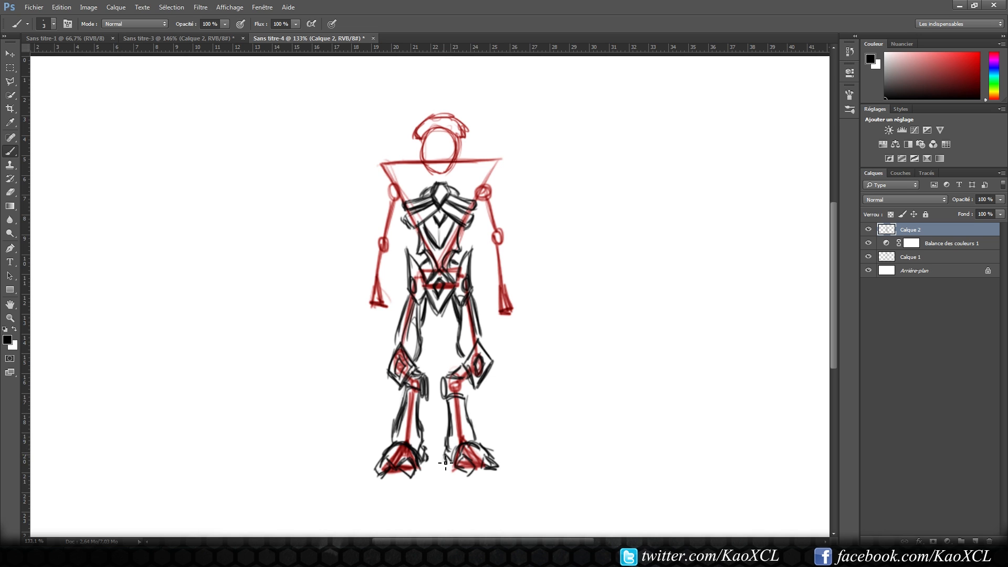
{"action": "key", "text": "m"}
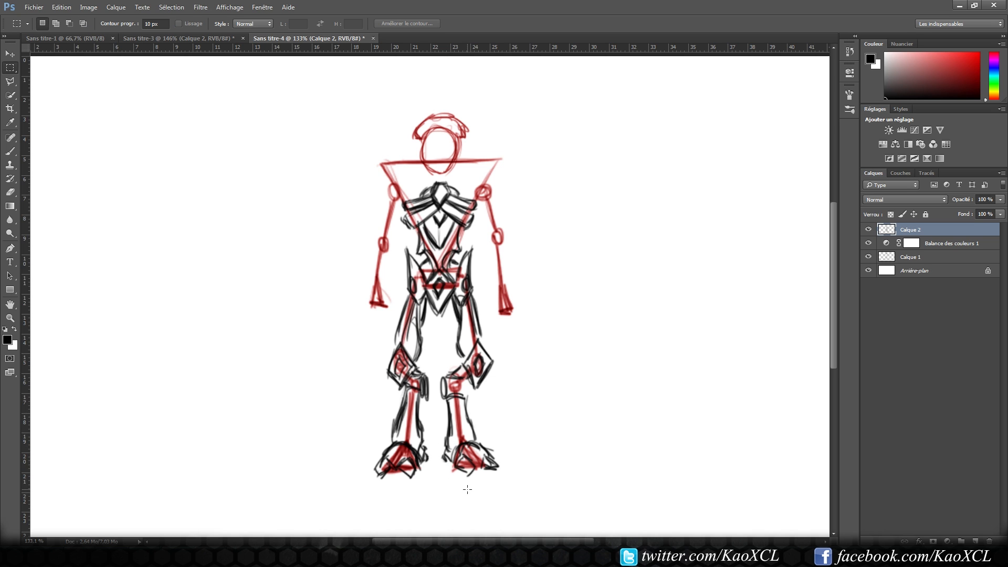
{"action": "left_click_drag", "start_coordinate": [385, 460], "coordinate": [346, 426]}
{"action": "key", "text": "v"}
{"action": "left_click_drag", "start_coordinate": [434, 440], "coordinate": [430, 435]}
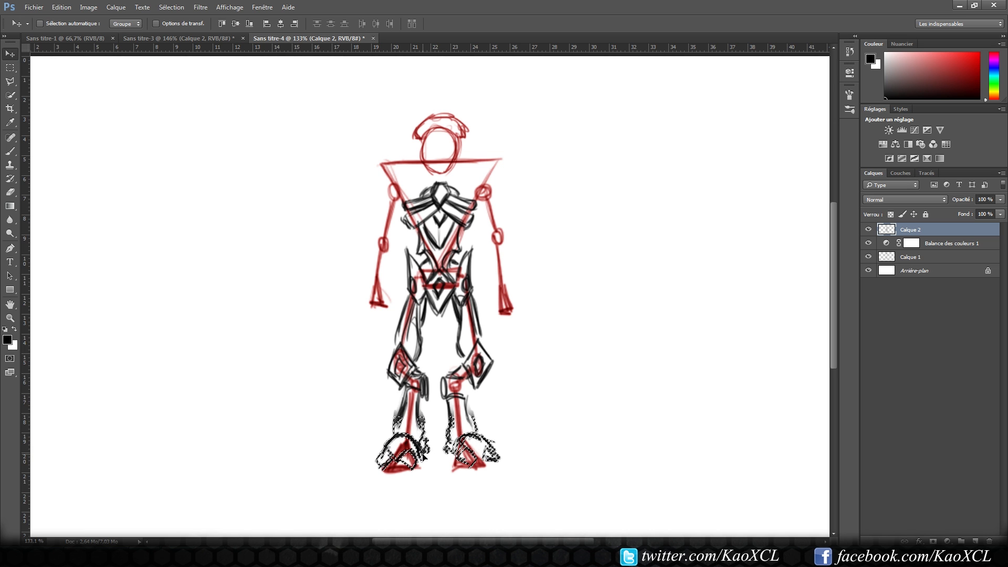
{"action": "key", "text": "ctrl+z"}
{"action": "mouse_move", "coordinate": [522, 430]}
{"action": "left_mouse_down"}
{"action": "mouse_move", "coordinate": [423, 452]}
{"action": "mouse_move", "coordinate": [435, 437]}
{"action": "mouse_move", "coordinate": [543, 423]}
{"action": "left_mouse_up"}
{"action": "key", "text": "ctrl+d"}
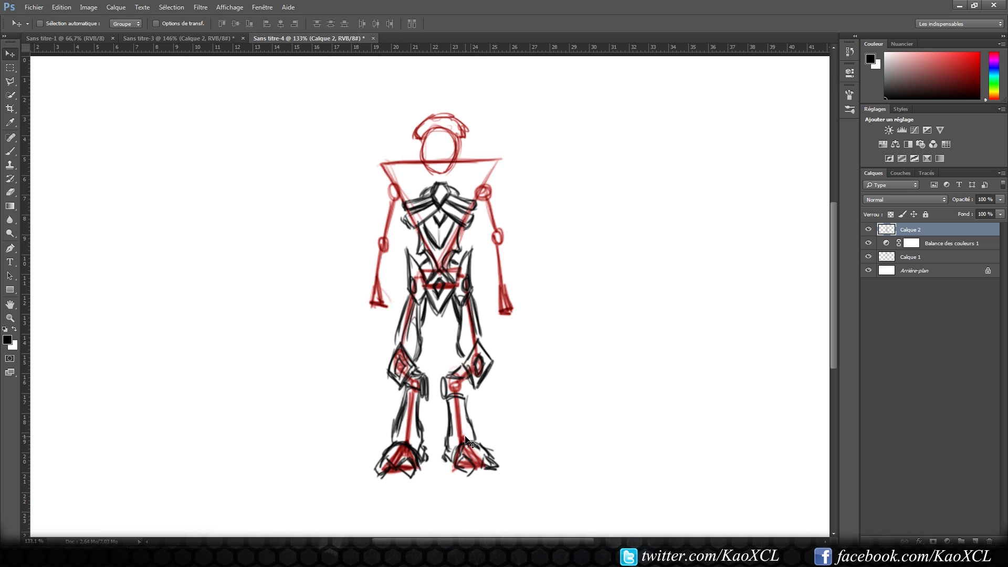
Step: Select both armoured boots with a rectangular marquee, shift them slightly upward to shorten the shins, and deselect
{"action": "key", "text": "m"}
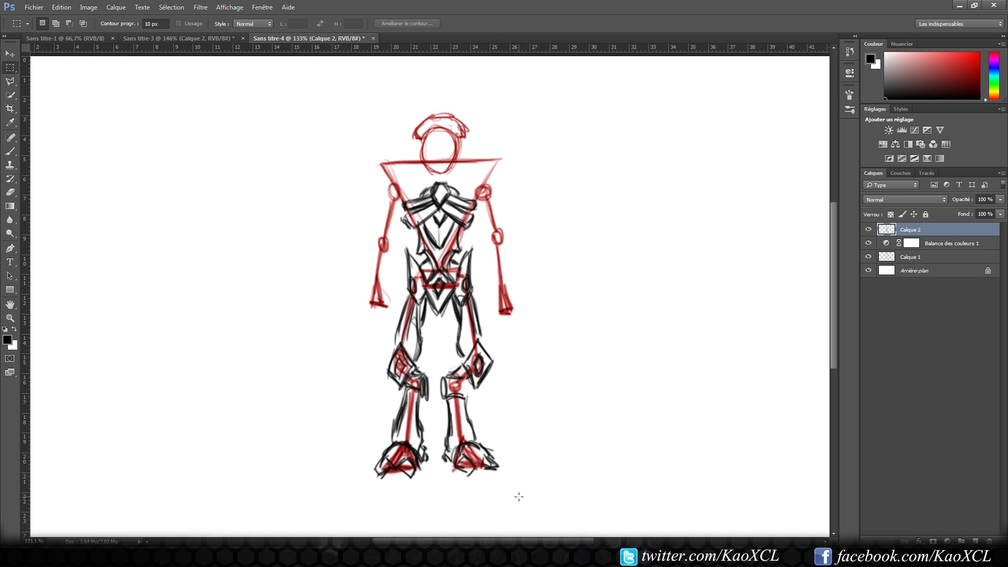
{"action": "mouse_move", "coordinate": [525, 510]}
{"action": "left_mouse_down"}
{"action": "mouse_move", "coordinate": [360, 440]}
{"action": "mouse_move", "coordinate": [349, 425]}
{"action": "left_mouse_up"}
{"action": "key", "text": "b"}
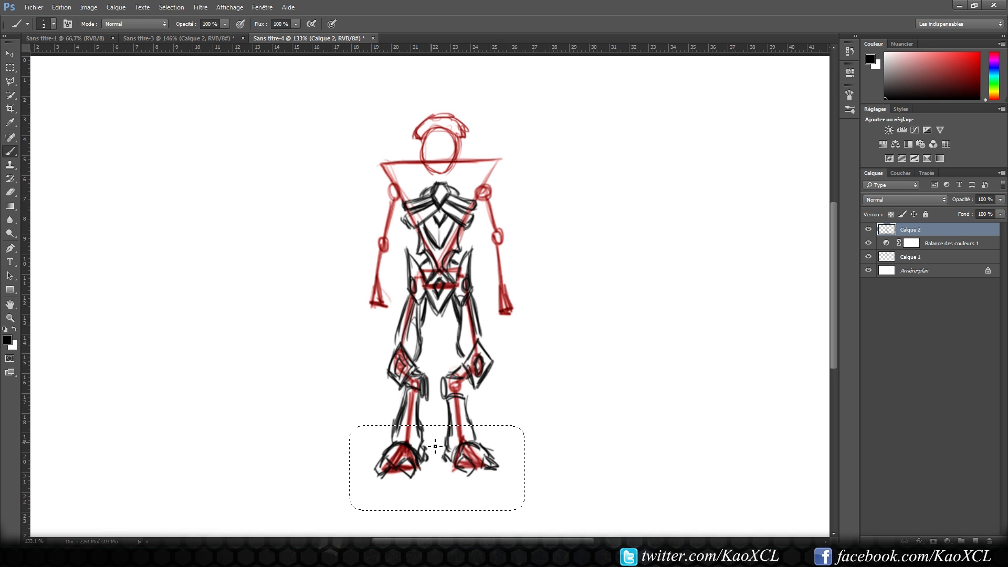
{"action": "key", "text": "v"}
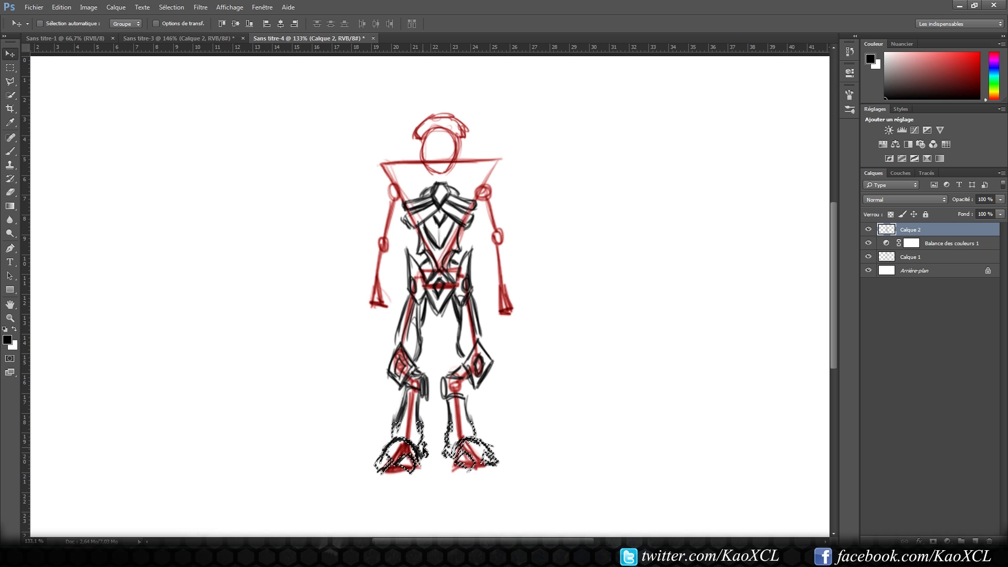
{"action": "key", "text": "ctrl+d"}
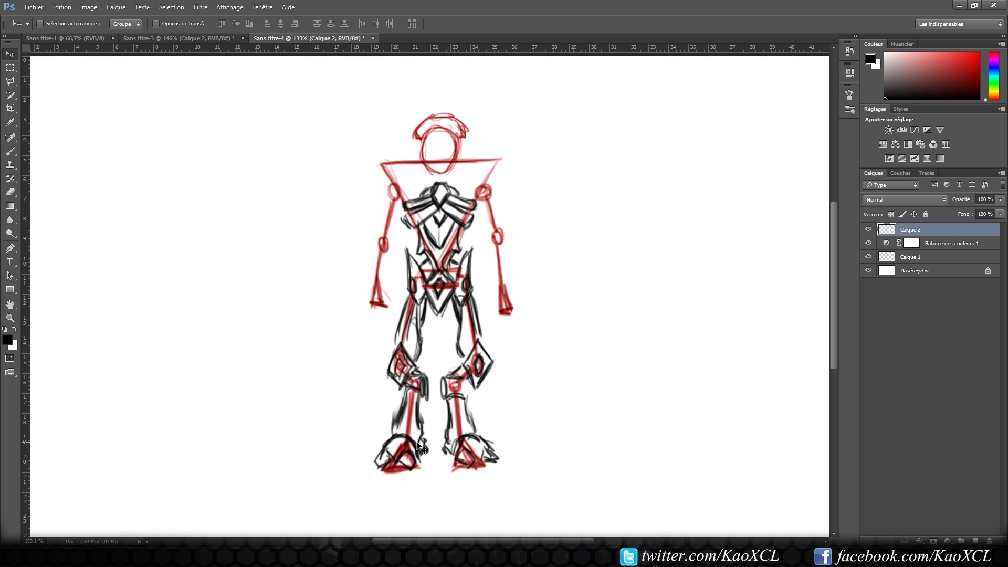
Step: Erase the stray shin lines above both boots and reinforce the lower knee plates in black
{"action": "key", "text": "e"}
{"action": "mouse_move", "coordinate": [421, 420]}
{"action": "left_mouse_down"}
{"action": "mouse_move", "coordinate": [413, 408]}
{"action": "mouse_move", "coordinate": [389, 435]}
{"action": "left_mouse_up"}
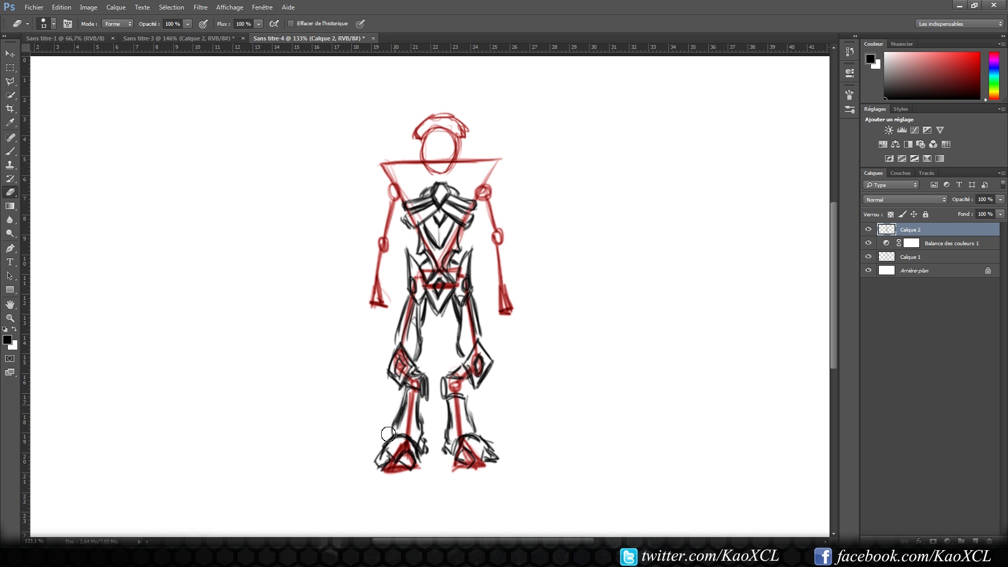
{"action": "left_click_drag", "start_coordinate": [473, 410], "coordinate": [479, 425]}
{"action": "key", "text": "b"}
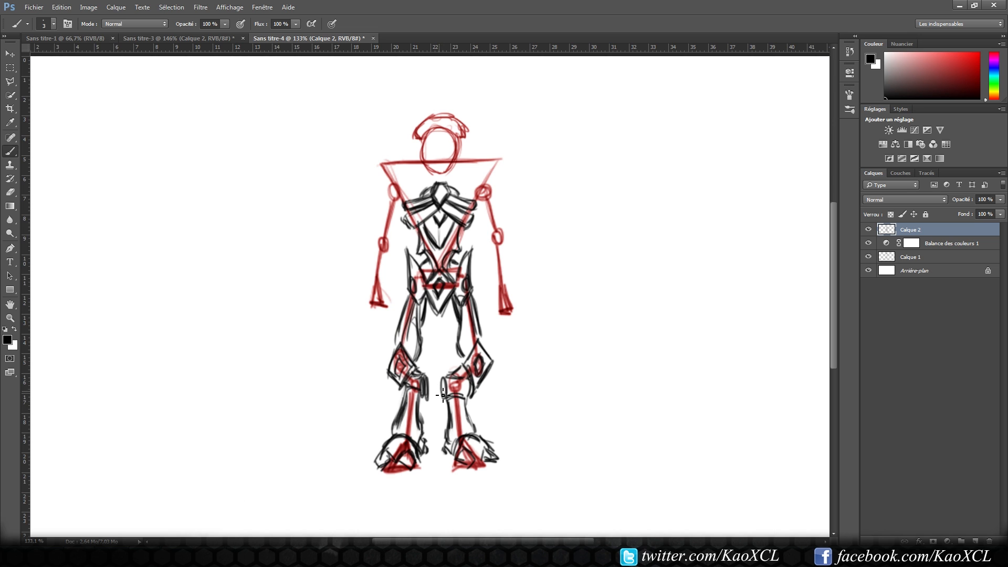
{"action": "mouse_move", "coordinate": [443, 379]}
{"action": "left_mouse_down"}
{"action": "mouse_move", "coordinate": [446, 399]}
{"action": "mouse_move", "coordinate": [400, 395]}
{"action": "mouse_move", "coordinate": [419, 390]}
{"action": "mouse_move", "coordinate": [405, 404]}
{"action": "mouse_move", "coordinate": [419, 409]}
{"action": "left_mouse_up"}
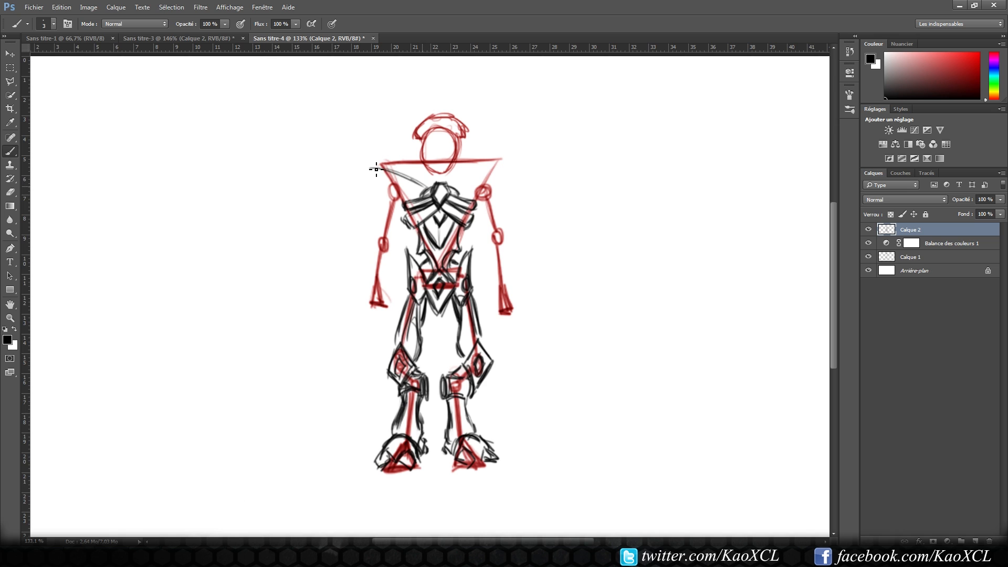
Step: Draw a flared shoulder guard on each side, curving outward from the chest centre and ending in a hooked tip
{"action": "mouse_move", "coordinate": [368, 166]}
{"action": "left_mouse_down"}
{"action": "mouse_move", "coordinate": [426, 188]}
{"action": "mouse_move", "coordinate": [509, 164]}
{"action": "left_mouse_up"}
{"action": "mouse_move", "coordinate": [457, 186]}
{"action": "left_mouse_down"}
{"action": "mouse_move", "coordinate": [527, 166]}
{"action": "mouse_move", "coordinate": [457, 194]}
{"action": "mouse_move", "coordinate": [519, 166]}
{"action": "left_mouse_up"}
{"action": "mouse_move", "coordinate": [515, 157]}
{"action": "left_mouse_down"}
{"action": "mouse_move", "coordinate": [525, 151]}
{"action": "mouse_move", "coordinate": [503, 133]}
{"action": "mouse_move", "coordinate": [524, 143]}
{"action": "mouse_move", "coordinate": [487, 156]}
{"action": "left_mouse_up"}
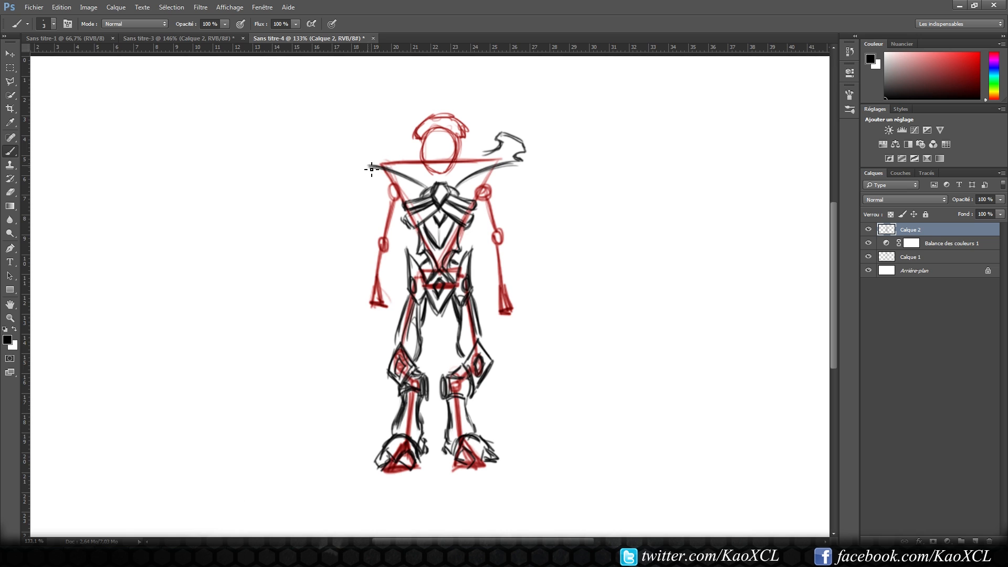
{"action": "mouse_move", "coordinate": [369, 167]}
{"action": "left_mouse_down"}
{"action": "mouse_move", "coordinate": [397, 133]}
{"action": "mouse_move", "coordinate": [396, 152]}
{"action": "left_mouse_up"}
{"action": "left_click_drag", "start_coordinate": [450, 187], "coordinate": [454, 197]}
{"action": "mouse_move", "coordinate": [457, 186]}
{"action": "left_mouse_down"}
{"action": "mouse_move", "coordinate": [488, 151]}
{"action": "mouse_move", "coordinate": [458, 186]}
{"action": "left_mouse_up"}
Step: Draw a tall curved horn-like collar blade on each side of the head, rising from the top of the chest armour
{"action": "mouse_move", "coordinate": [487, 130]}
{"action": "left_mouse_down"}
{"action": "mouse_move", "coordinate": [473, 175]}
{"action": "mouse_move", "coordinate": [493, 126]}
{"action": "mouse_move", "coordinate": [484, 151]}
{"action": "left_mouse_up"}
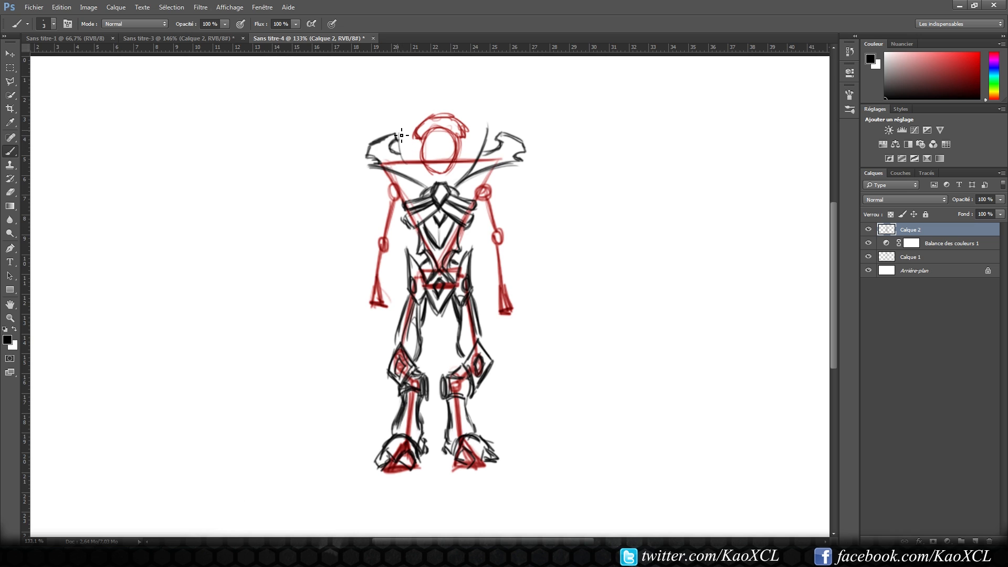
{"action": "mouse_move", "coordinate": [398, 132]}
{"action": "left_mouse_down"}
{"action": "mouse_move", "coordinate": [423, 186]}
{"action": "mouse_move", "coordinate": [417, 179]}
{"action": "left_mouse_up"}
{"action": "left_click_drag", "start_coordinate": [488, 124], "coordinate": [465, 176]}
{"action": "left_click_drag", "start_coordinate": [488, 120], "coordinate": [482, 158]}
{"action": "mouse_move", "coordinate": [487, 125]}
{"action": "left_mouse_down"}
{"action": "mouse_move", "coordinate": [490, 99]}
{"action": "mouse_move", "coordinate": [488, 121]}
{"action": "left_mouse_up"}
{"action": "mouse_move", "coordinate": [484, 84]}
{"action": "left_mouse_down"}
{"action": "mouse_move", "coordinate": [478, 110]}
{"action": "mouse_move", "coordinate": [488, 124]}
{"action": "mouse_move", "coordinate": [474, 123]}
{"action": "left_mouse_up"}
{"action": "left_click_drag", "start_coordinate": [481, 98], "coordinate": [465, 147]}
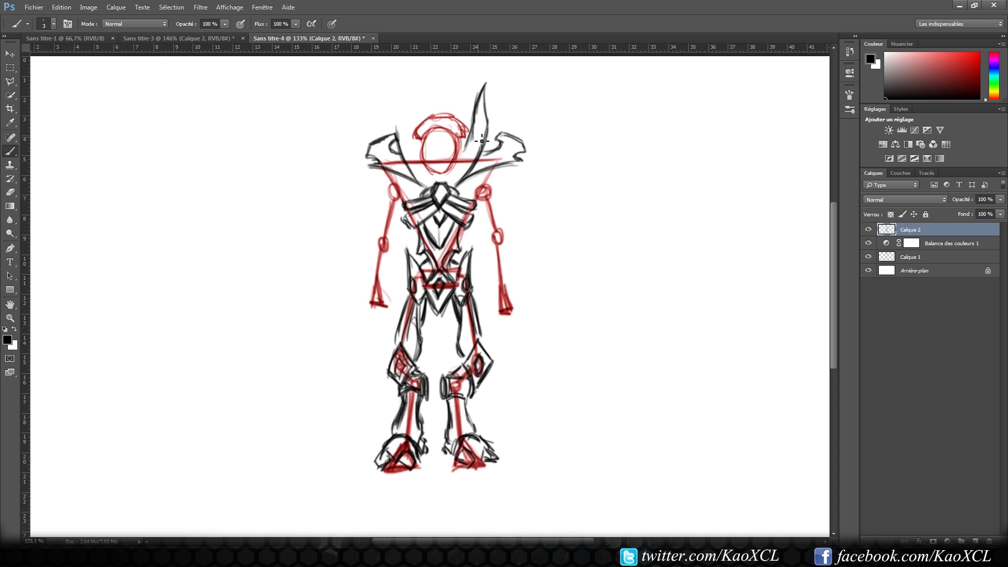
{"action": "mouse_move", "coordinate": [476, 129]}
{"action": "left_mouse_down"}
{"action": "mouse_move", "coordinate": [463, 172]}
{"action": "mouse_move", "coordinate": [451, 171]}
{"action": "left_mouse_up"}
{"action": "mouse_move", "coordinate": [399, 139]}
{"action": "left_mouse_down"}
{"action": "mouse_move", "coordinate": [402, 110]}
{"action": "mouse_move", "coordinate": [411, 124]}
{"action": "mouse_move", "coordinate": [398, 87]}
{"action": "mouse_move", "coordinate": [413, 156]}
{"action": "mouse_move", "coordinate": [422, 149]}
{"action": "mouse_move", "coordinate": [413, 144]}
{"action": "mouse_move", "coordinate": [436, 176]}
{"action": "mouse_move", "coordinate": [437, 200]}
{"action": "mouse_move", "coordinate": [404, 166]}
{"action": "mouse_move", "coordinate": [438, 185]}
{"action": "mouse_move", "coordinate": [439, 167]}
{"action": "mouse_move", "coordinate": [433, 187]}
{"action": "left_mouse_up"}
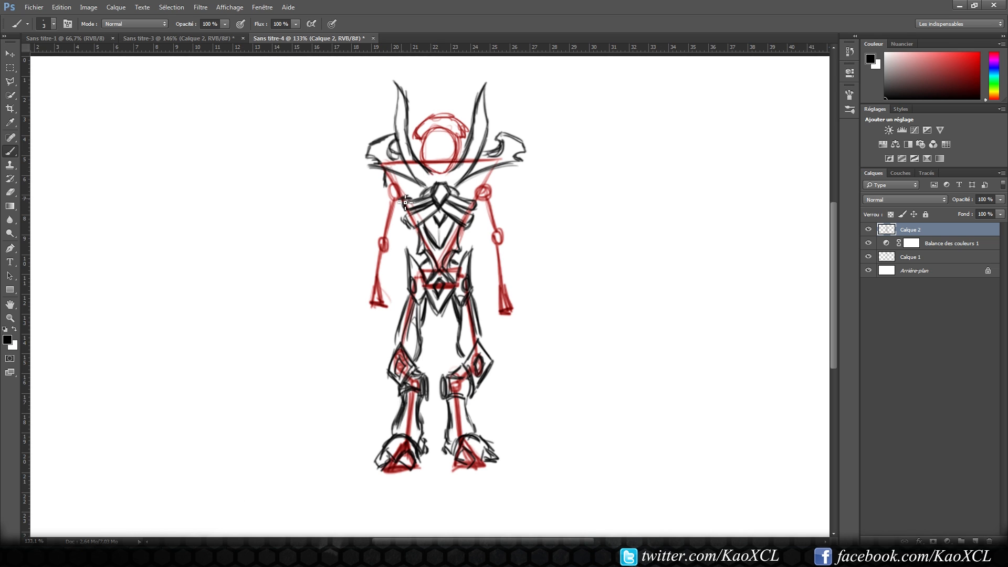
Step: Draw the upper arm plate, forearm armour and fist over the skeleton's left-hand arm
{"action": "mouse_move", "coordinate": [403, 185]}
{"action": "left_mouse_down"}
{"action": "mouse_move", "coordinate": [406, 198]}
{"action": "mouse_move", "coordinate": [397, 184]}
{"action": "left_mouse_up"}
{"action": "mouse_move", "coordinate": [385, 188]}
{"action": "left_mouse_down"}
{"action": "mouse_move", "coordinate": [385, 218]}
{"action": "mouse_move", "coordinate": [389, 200]}
{"action": "mouse_move", "coordinate": [403, 211]}
{"action": "mouse_move", "coordinate": [392, 192]}
{"action": "mouse_move", "coordinate": [390, 239]}
{"action": "mouse_move", "coordinate": [386, 220]}
{"action": "mouse_move", "coordinate": [401, 220]}
{"action": "mouse_move", "coordinate": [377, 241]}
{"action": "mouse_move", "coordinate": [388, 216]}
{"action": "mouse_move", "coordinate": [425, 202]}
{"action": "mouse_move", "coordinate": [392, 210]}
{"action": "mouse_move", "coordinate": [388, 225]}
{"action": "mouse_move", "coordinate": [382, 218]}
{"action": "mouse_move", "coordinate": [376, 244]}
{"action": "mouse_move", "coordinate": [400, 241]}
{"action": "left_mouse_up"}
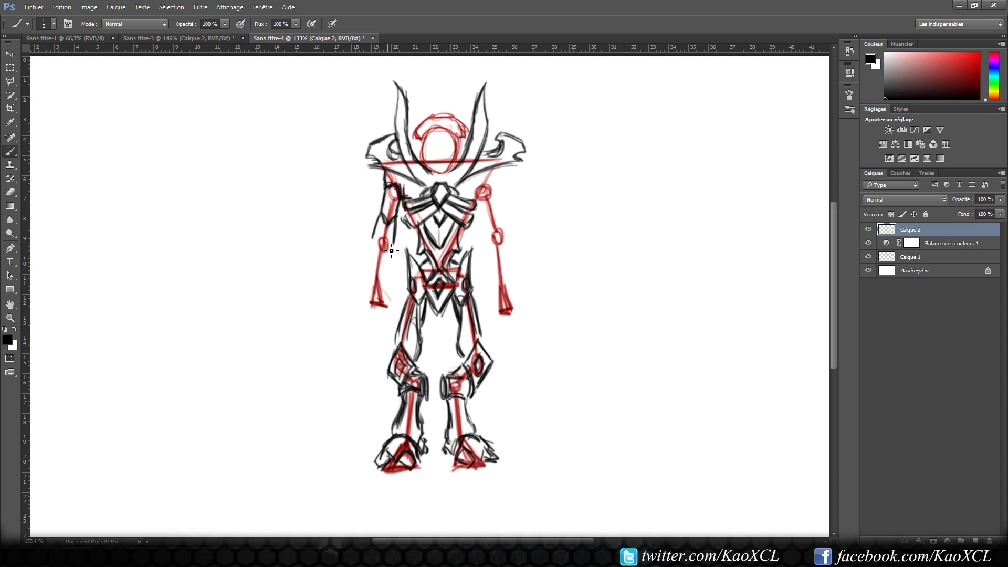
{"action": "mouse_move", "coordinate": [387, 215]}
{"action": "left_mouse_down"}
{"action": "mouse_move", "coordinate": [382, 237]}
{"action": "mouse_move", "coordinate": [391, 235]}
{"action": "left_mouse_up"}
{"action": "mouse_move", "coordinate": [374, 249]}
{"action": "left_mouse_down"}
{"action": "mouse_move", "coordinate": [395, 265]}
{"action": "mouse_move", "coordinate": [396, 254]}
{"action": "mouse_move", "coordinate": [396, 267]}
{"action": "mouse_move", "coordinate": [395, 251]}
{"action": "mouse_move", "coordinate": [394, 275]}
{"action": "mouse_move", "coordinate": [382, 266]}
{"action": "mouse_move", "coordinate": [379, 282]}
{"action": "mouse_move", "coordinate": [380, 265]}
{"action": "mouse_move", "coordinate": [371, 288]}
{"action": "mouse_move", "coordinate": [374, 255]}
{"action": "mouse_move", "coordinate": [371, 279]}
{"action": "left_mouse_up"}
{"action": "left_click_drag", "start_coordinate": [364, 289], "coordinate": [371, 284]}
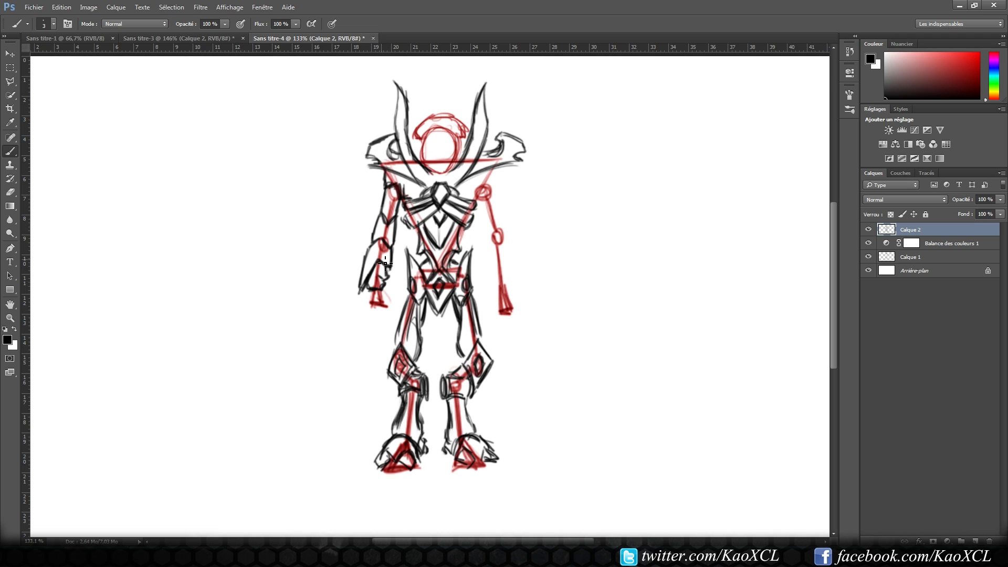
Step: Lasso the left-hand forearm and hand, stretch them vertically to about 112% height, apply the transform and deselect
{"action": "key", "text": "l"}
{"action": "left_click", "coordinate": [402, 233]}
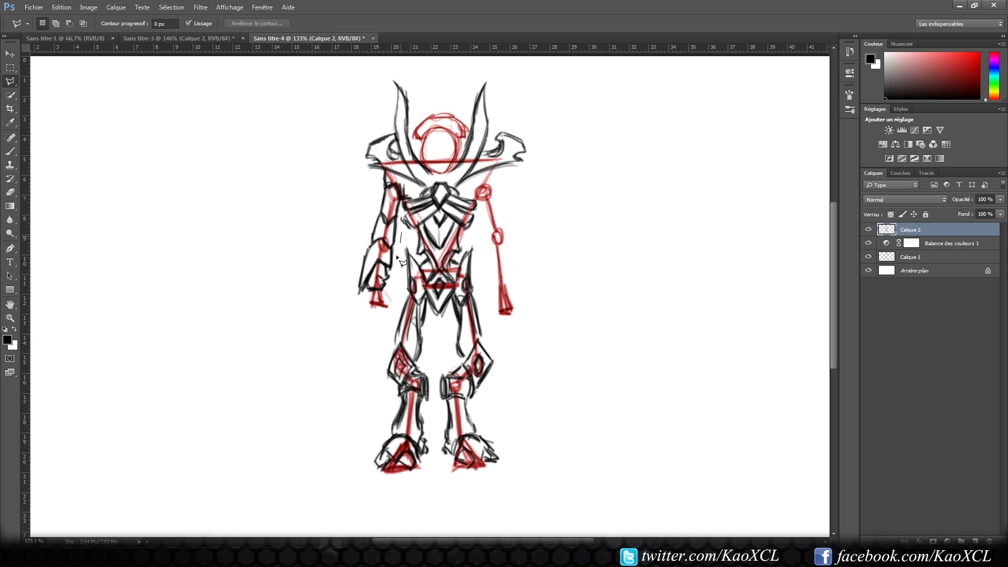
{"action": "left_click", "coordinate": [393, 303]}
{"action": "left_click", "coordinate": [351, 318]}
{"action": "left_click", "coordinate": [329, 282]}
{"action": "left_click", "coordinate": [362, 210]}
{"action": "left_click", "coordinate": [402, 232]}
{"action": "key", "text": "ctrl+t"}
{"action": "left_click_drag", "start_coordinate": [366, 318], "coordinate": [362, 330]}
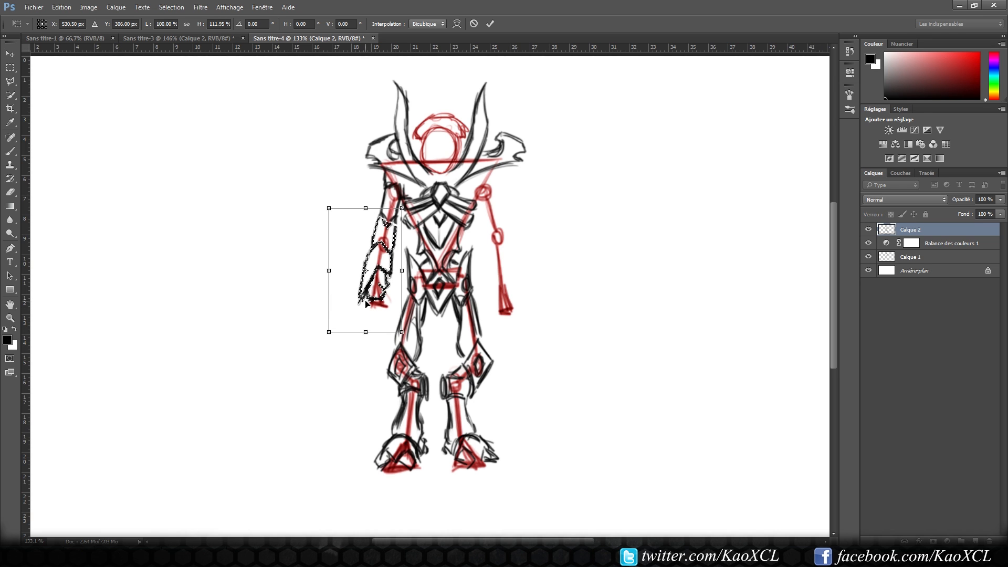
{"action": "key", "text": "Return"}
{"action": "key", "text": "ctrl+d"}
Step: Add detail to the left-hand upper arm plate and draw a long pointed blade hanging below the forearm
{"action": "key", "text": "b"}
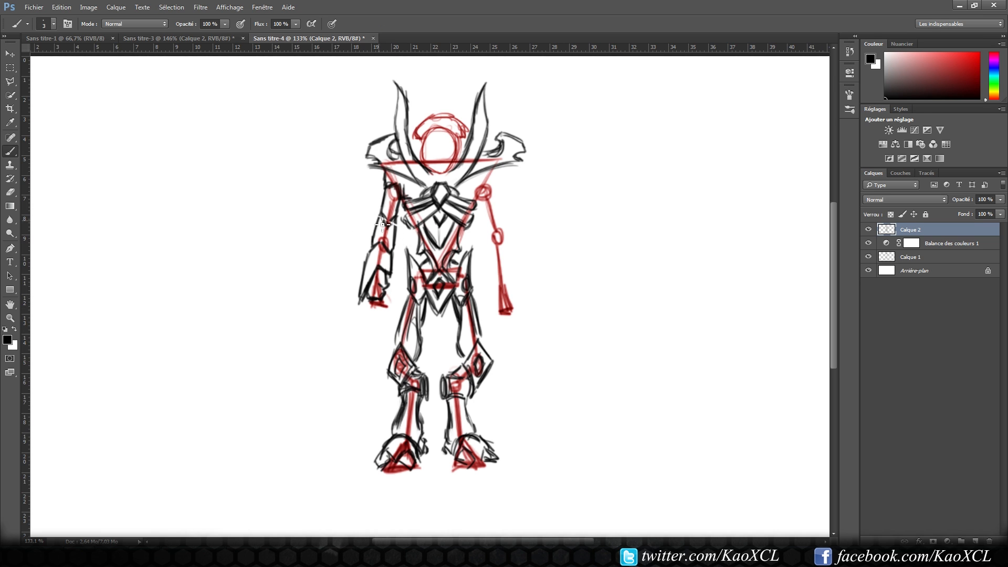
{"action": "mouse_move", "coordinate": [398, 223]}
{"action": "left_mouse_down"}
{"action": "mouse_move", "coordinate": [396, 235]}
{"action": "mouse_move", "coordinate": [389, 220]}
{"action": "left_mouse_up"}
{"action": "left_click_drag", "start_coordinate": [373, 294], "coordinate": [360, 348]}
{"action": "left_click_drag", "start_coordinate": [374, 310], "coordinate": [361, 361]}
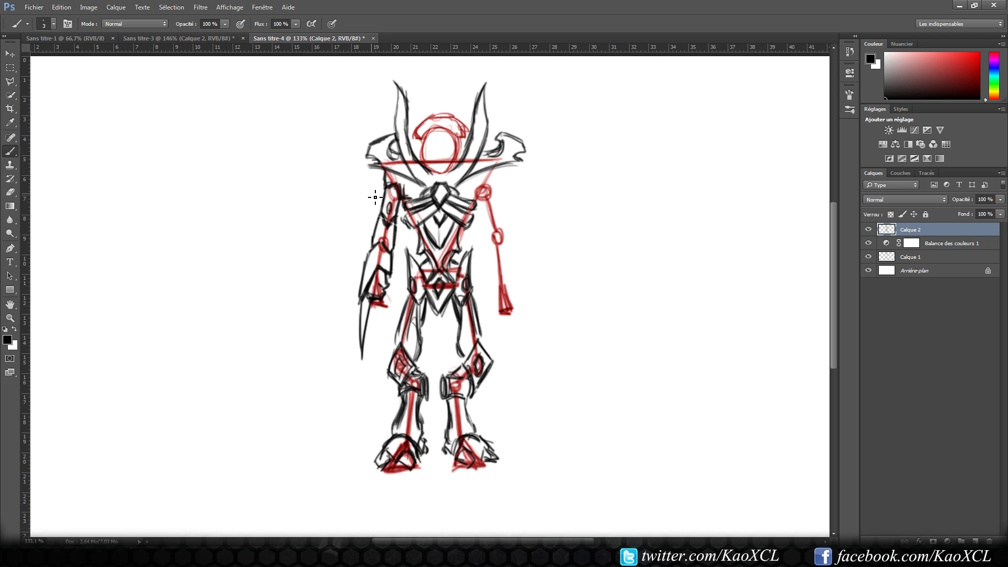
Step: Sketch small elbow guards on both sides of the left-hand elbow, erasing the rough lines and redrawing them
{"action": "left_click_drag", "start_coordinate": [398, 204], "coordinate": [397, 215]}
{"action": "left_click_drag", "start_coordinate": [378, 225], "coordinate": [375, 238]}
{"action": "key", "text": "e"}
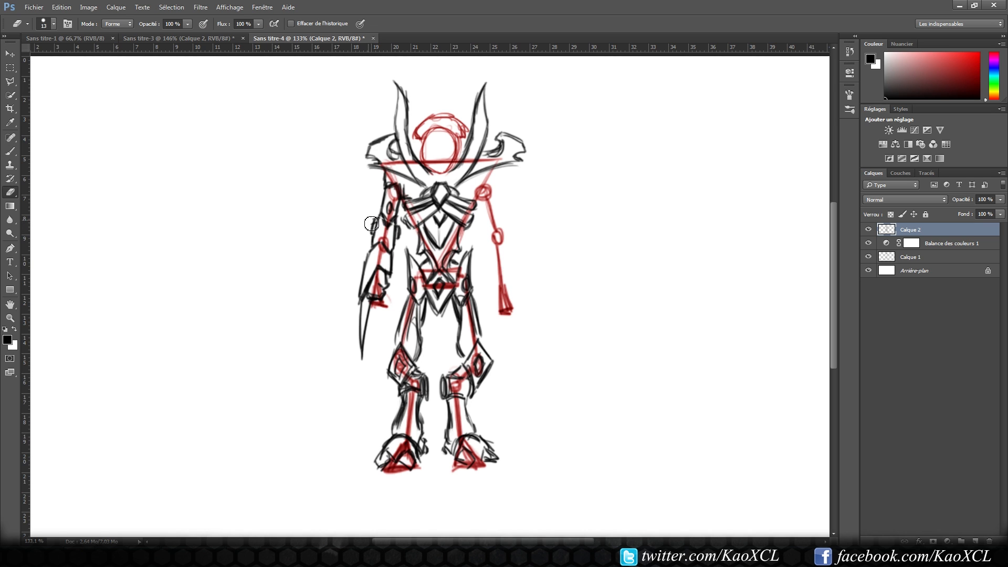
{"action": "mouse_move", "coordinate": [371, 241]}
{"action": "left_mouse_down"}
{"action": "mouse_move", "coordinate": [432, 196]}
{"action": "mouse_move", "coordinate": [384, 234]}
{"action": "mouse_move", "coordinate": [377, 224]}
{"action": "mouse_move", "coordinate": [402, 252]}
{"action": "left_mouse_up"}
{"action": "key", "text": "b"}
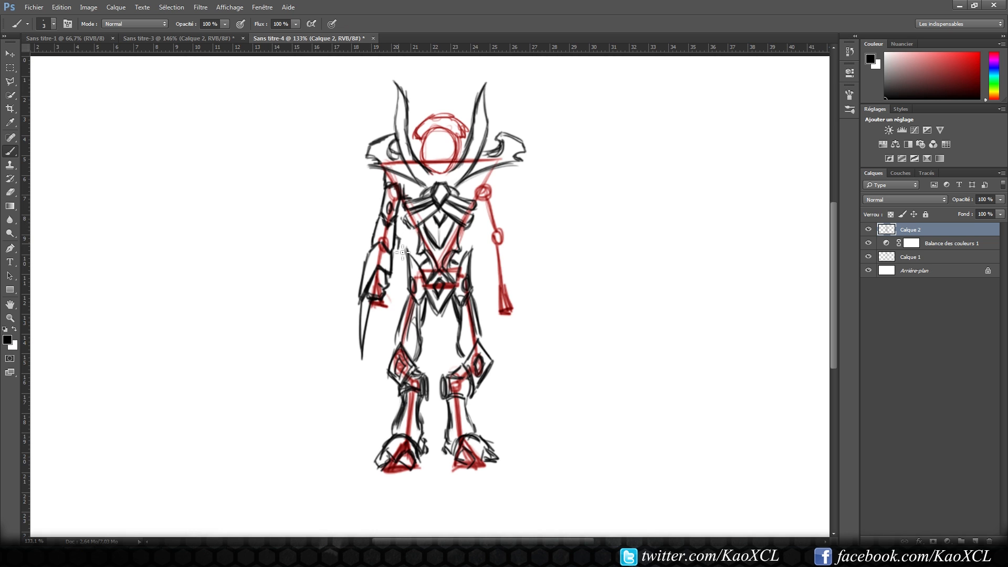
{"action": "left_click_drag", "start_coordinate": [374, 231], "coordinate": [371, 244]}
Step: Draw matching arm armour, fist, long forearm blade and elbow guards over the skeleton's right-hand arm
{"action": "mouse_move", "coordinate": [496, 193]}
{"action": "left_mouse_down"}
{"action": "mouse_move", "coordinate": [488, 221]}
{"action": "mouse_move", "coordinate": [502, 204]}
{"action": "mouse_move", "coordinate": [505, 215]}
{"action": "mouse_move", "coordinate": [499, 201]}
{"action": "mouse_move", "coordinate": [492, 258]}
{"action": "mouse_move", "coordinate": [490, 239]}
{"action": "mouse_move", "coordinate": [492, 252]}
{"action": "mouse_move", "coordinate": [511, 234]}
{"action": "mouse_move", "coordinate": [513, 243]}
{"action": "mouse_move", "coordinate": [511, 230]}
{"action": "mouse_move", "coordinate": [498, 263]}
{"action": "mouse_move", "coordinate": [492, 242]}
{"action": "mouse_move", "coordinate": [496, 256]}
{"action": "mouse_move", "coordinate": [517, 257]}
{"action": "mouse_move", "coordinate": [504, 245]}
{"action": "mouse_move", "coordinate": [513, 227]}
{"action": "mouse_move", "coordinate": [524, 303]}
{"action": "left_mouse_up"}
{"action": "mouse_move", "coordinate": [484, 248]}
{"action": "left_mouse_down"}
{"action": "mouse_move", "coordinate": [494, 280]}
{"action": "mouse_move", "coordinate": [508, 276]}
{"action": "mouse_move", "coordinate": [522, 293]}
{"action": "mouse_move", "coordinate": [500, 295]}
{"action": "left_mouse_up"}
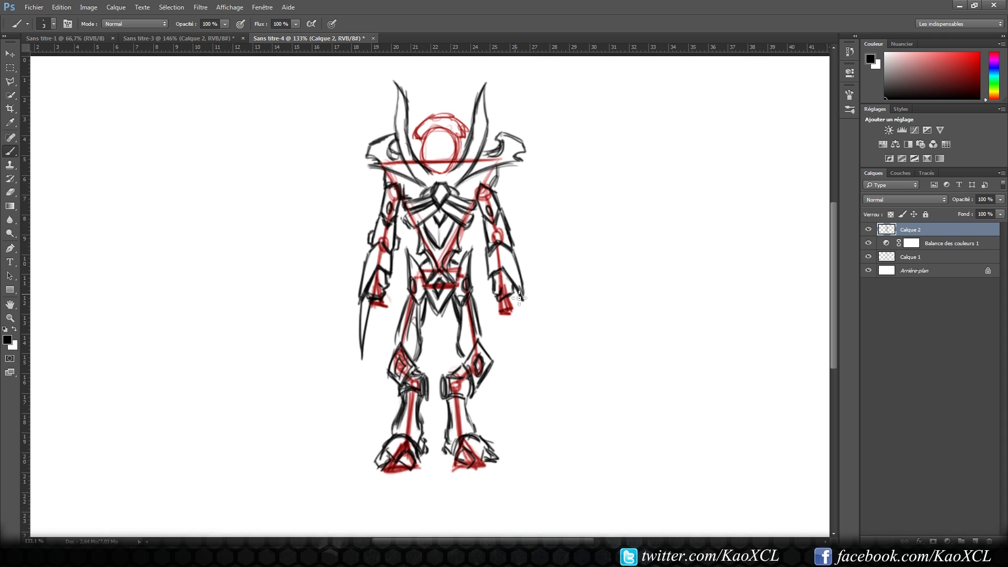
{"action": "left_click_drag", "start_coordinate": [512, 304], "coordinate": [516, 357]}
{"action": "left_click_drag", "start_coordinate": [514, 305], "coordinate": [517, 353]}
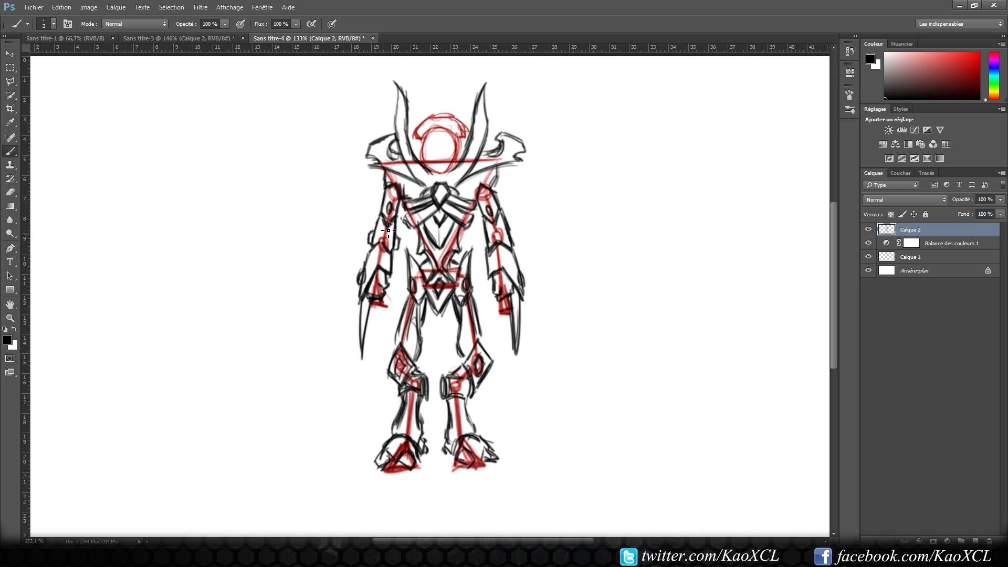
{"action": "left_click_drag", "start_coordinate": [494, 225], "coordinate": [503, 242]}
{"action": "left_click_drag", "start_coordinate": [486, 256], "coordinate": [485, 272]}
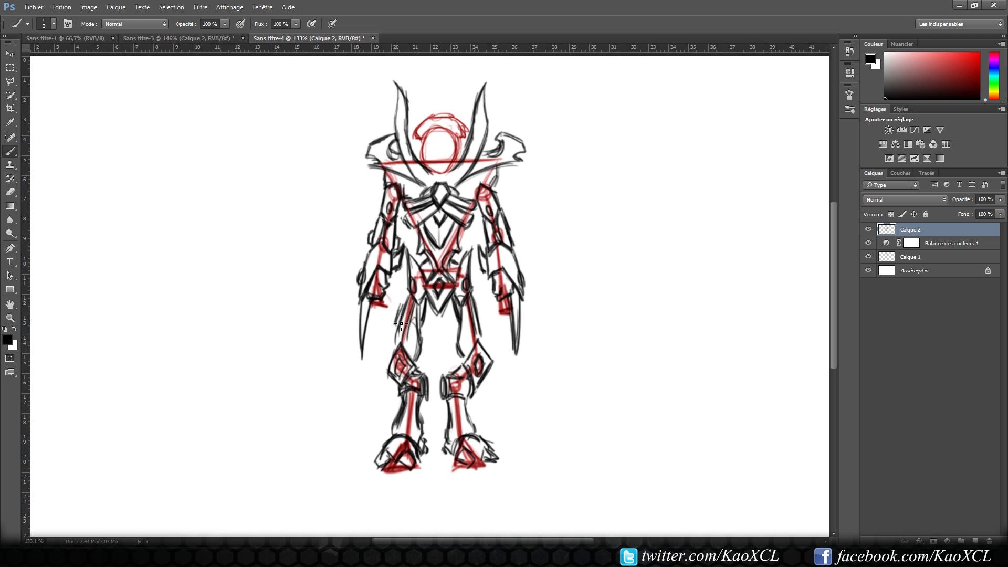
Step: Draw curved pointed plates hanging from the outer side of both hips beside the thighs
{"action": "mouse_move", "coordinate": [389, 292]}
{"action": "left_mouse_down"}
{"action": "mouse_move", "coordinate": [398, 325]}
{"action": "mouse_move", "coordinate": [403, 310]}
{"action": "left_mouse_up"}
{"action": "left_click_drag", "start_coordinate": [480, 298], "coordinate": [482, 317]}
{"action": "mouse_move", "coordinate": [486, 282]}
{"action": "left_mouse_down"}
{"action": "mouse_move", "coordinate": [484, 330]}
{"action": "mouse_move", "coordinate": [482, 310]}
{"action": "left_mouse_up"}
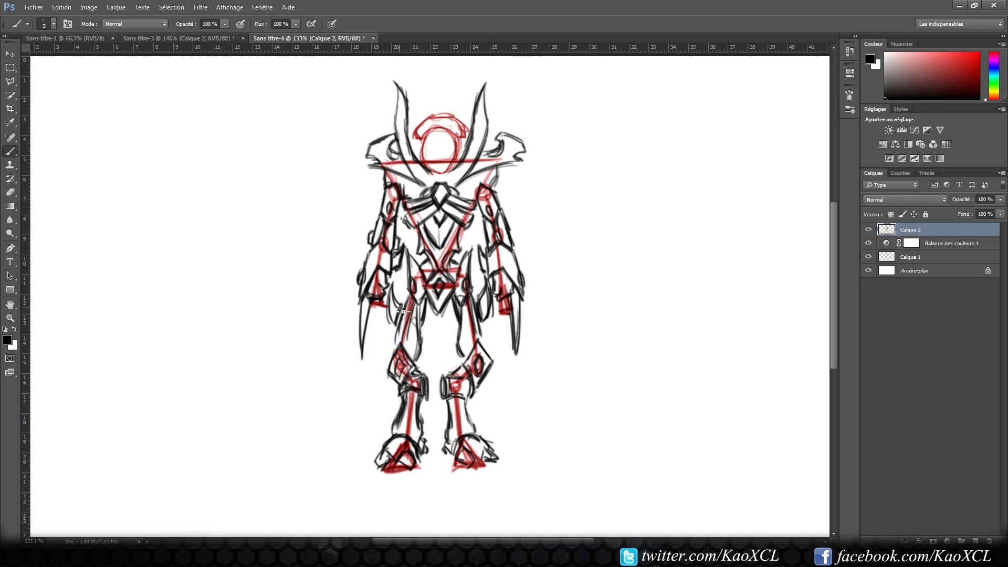
{"action": "left_click_drag", "start_coordinate": [405, 303], "coordinate": [399, 322]}
Step: Extend the thigh outlines down to both knee guards and hide the red skeleton layer Calque 1
{"action": "left_click", "coordinate": [868, 256]}
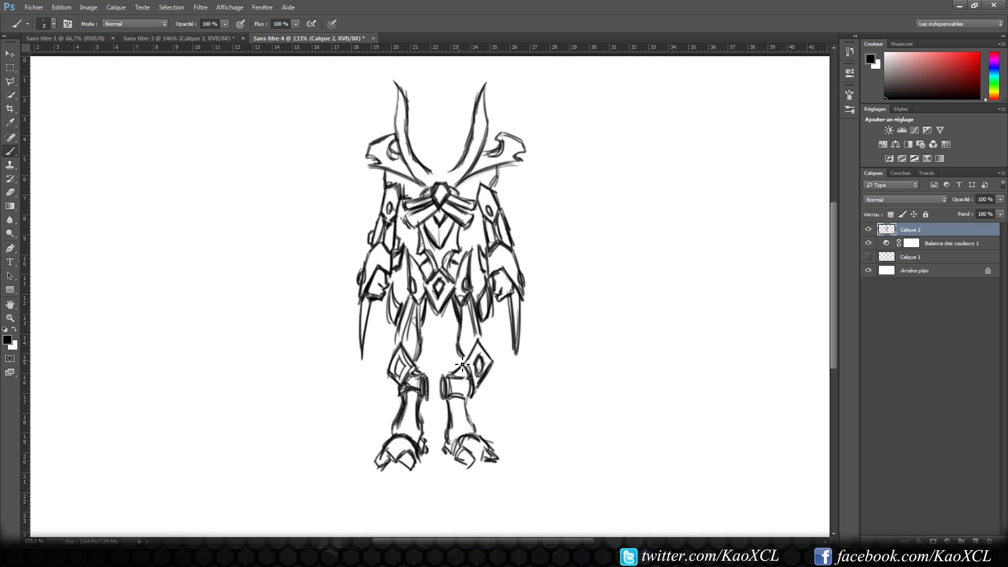
{"action": "left_click", "coordinate": [869, 257]}
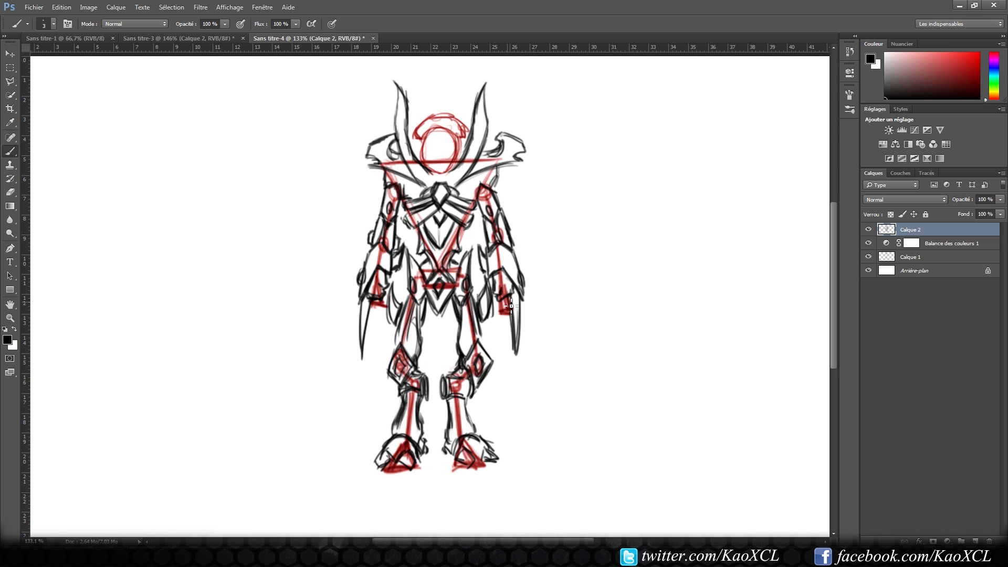
{"action": "left_click_drag", "start_coordinate": [480, 323], "coordinate": [493, 355]}
{"action": "mouse_move", "coordinate": [399, 346]}
{"action": "left_mouse_down"}
{"action": "mouse_move", "coordinate": [404, 315]}
{"action": "mouse_move", "coordinate": [399, 350]}
{"action": "left_mouse_up"}
{"action": "left_click", "coordinate": [869, 256]}
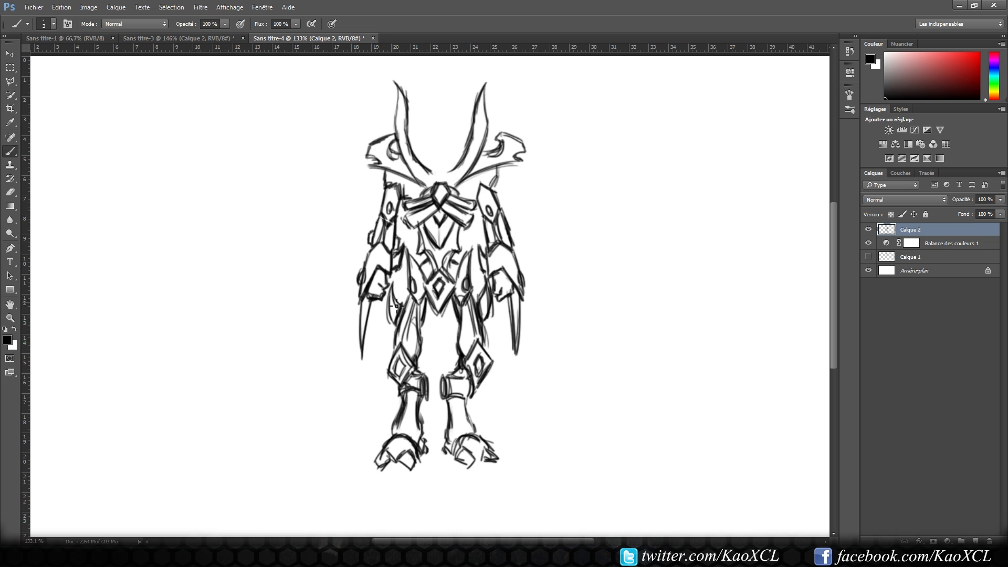
Step: Reinforce the left-hand hip plate and add a second line beneath the outer edge of both shoulder guards
{"action": "left_click_drag", "start_coordinate": [389, 286], "coordinate": [387, 315]}
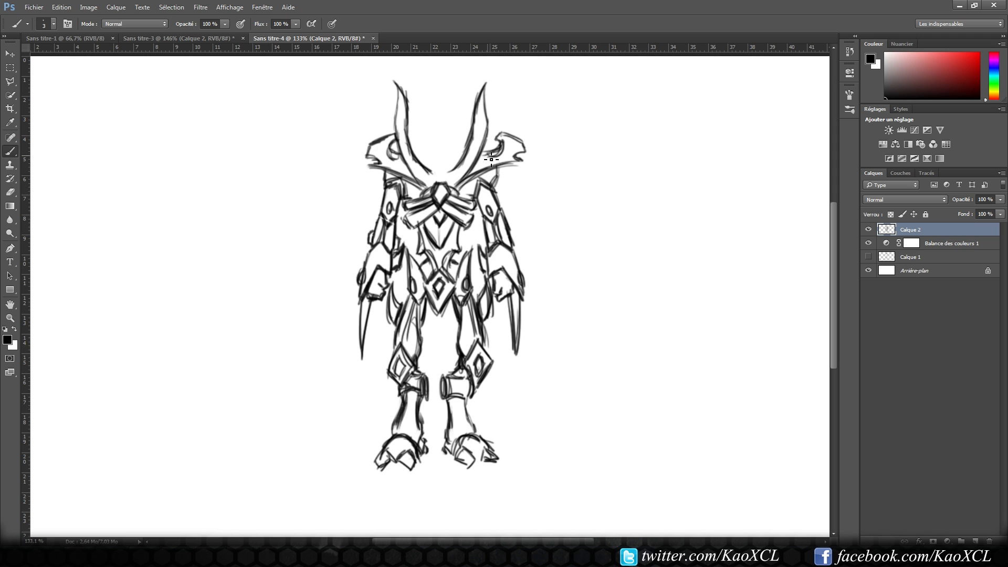
{"action": "left_click_drag", "start_coordinate": [521, 166], "coordinate": [516, 172]}
{"action": "left_click_drag", "start_coordinate": [371, 168], "coordinate": [383, 170]}
Step: Add inner contour lines to both shins and clean up the outer edge of the left-hand shin
{"action": "mouse_move", "coordinate": [460, 405]}
{"action": "left_mouse_down"}
{"action": "mouse_move", "coordinate": [454, 422]}
{"action": "mouse_move", "coordinate": [462, 434]}
{"action": "mouse_move", "coordinate": [471, 422]}
{"action": "mouse_move", "coordinate": [471, 446]}
{"action": "left_mouse_up"}
{"action": "left_click_drag", "start_coordinate": [409, 392], "coordinate": [402, 439]}
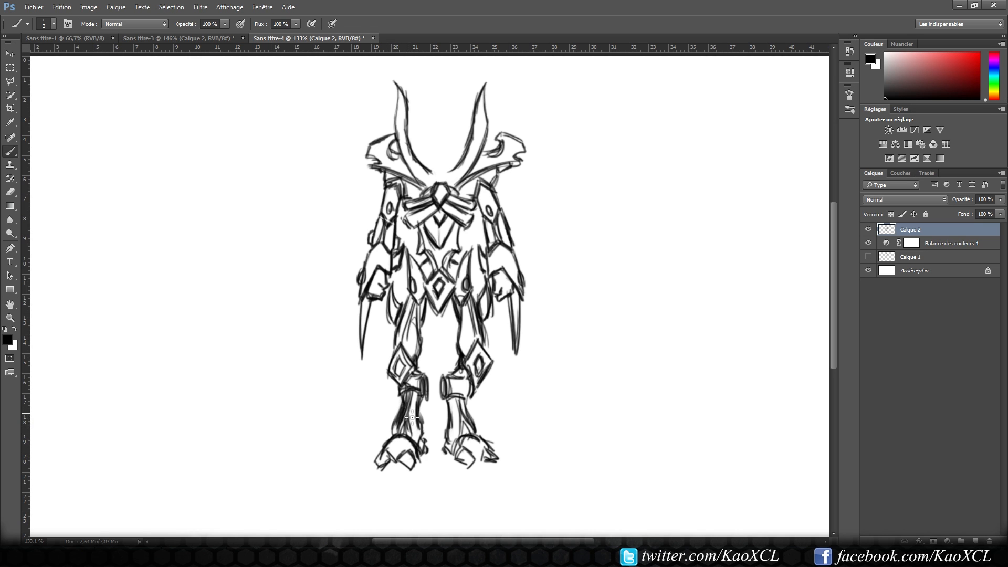
{"action": "key", "text": "e"}
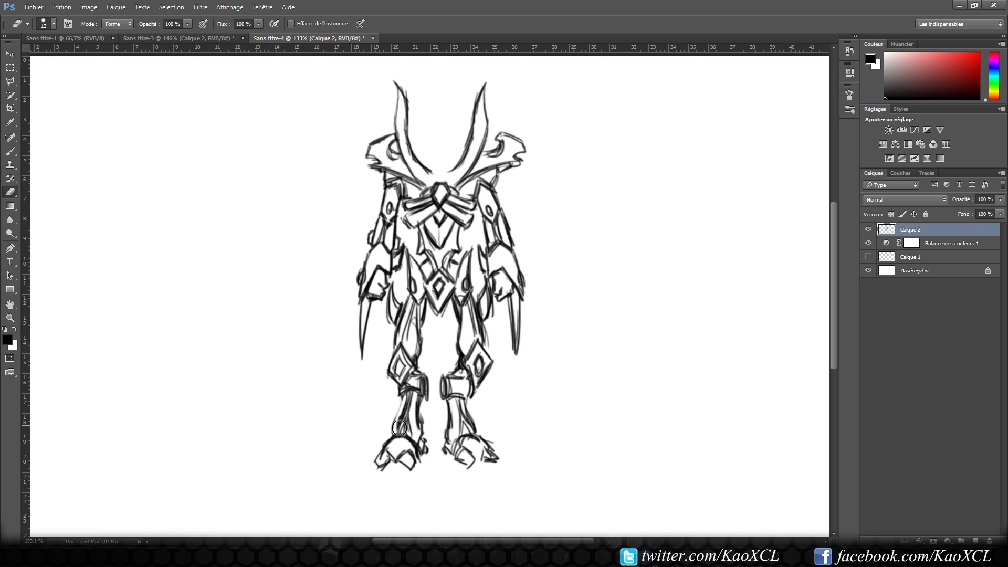
{"action": "key", "text": "b"}
{"action": "left_click_drag", "start_coordinate": [403, 397], "coordinate": [393, 433]}
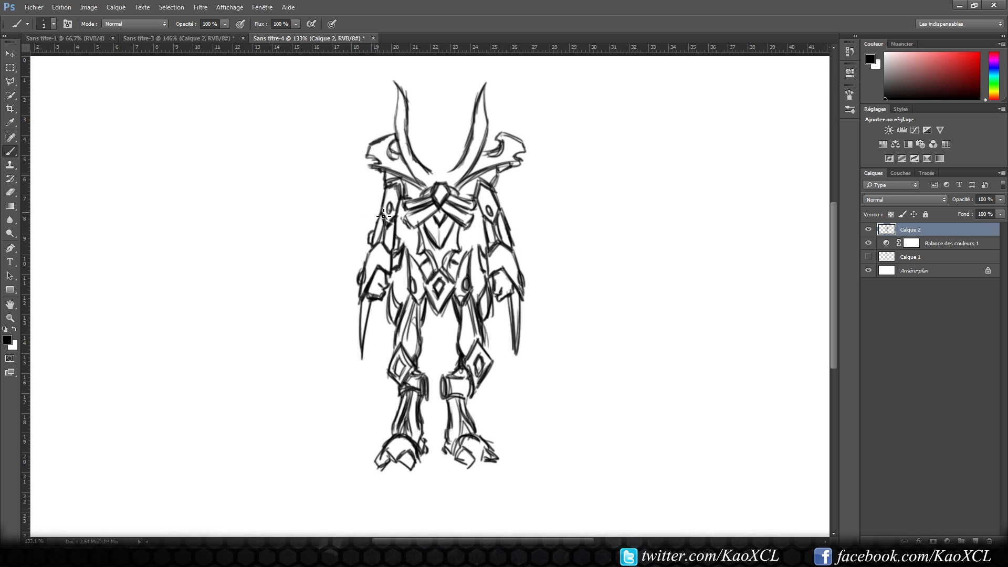
Step: Show the red skeleton layer Calque 1 and ink a pointed chevron-shaped crest above the face on Calque 2
{"action": "left_click", "coordinate": [868, 257]}
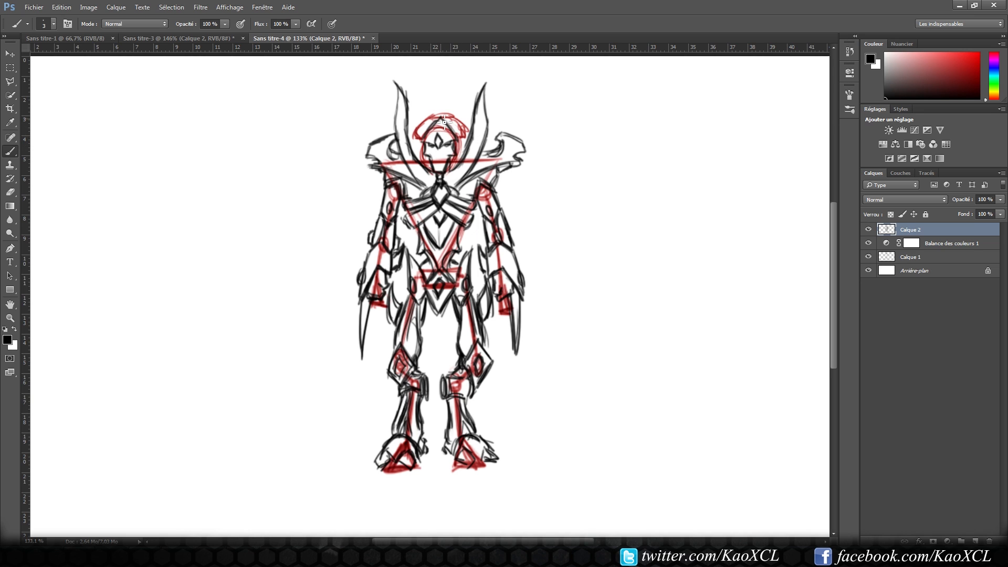
{"action": "left_click_drag", "start_coordinate": [444, 122], "coordinate": [427, 143]}
{"action": "left_click_drag", "start_coordinate": [439, 110], "coordinate": [422, 140]}
{"action": "mouse_move", "coordinate": [441, 102]}
{"action": "left_mouse_down"}
{"action": "mouse_move", "coordinate": [436, 122]}
{"action": "mouse_move", "coordinate": [450, 109]}
{"action": "mouse_move", "coordinate": [465, 126]}
{"action": "mouse_move", "coordinate": [454, 118]}
{"action": "mouse_move", "coordinate": [481, 118]}
{"action": "mouse_move", "coordinate": [462, 123]}
{"action": "left_mouse_up"}
{"action": "mouse_move", "coordinate": [441, 102]}
{"action": "left_mouse_down"}
{"action": "mouse_move", "coordinate": [466, 128]}
{"action": "mouse_move", "coordinate": [417, 130]}
{"action": "mouse_move", "coordinate": [426, 131]}
{"action": "left_mouse_up"}
Step: Outline the head with a polygonal selection, scale it down and reposition it on the neck, then deselect
{"action": "key", "text": "l"}
{"action": "left_click", "coordinate": [436, 80]}
{"action": "left_click", "coordinate": [417, 109]}
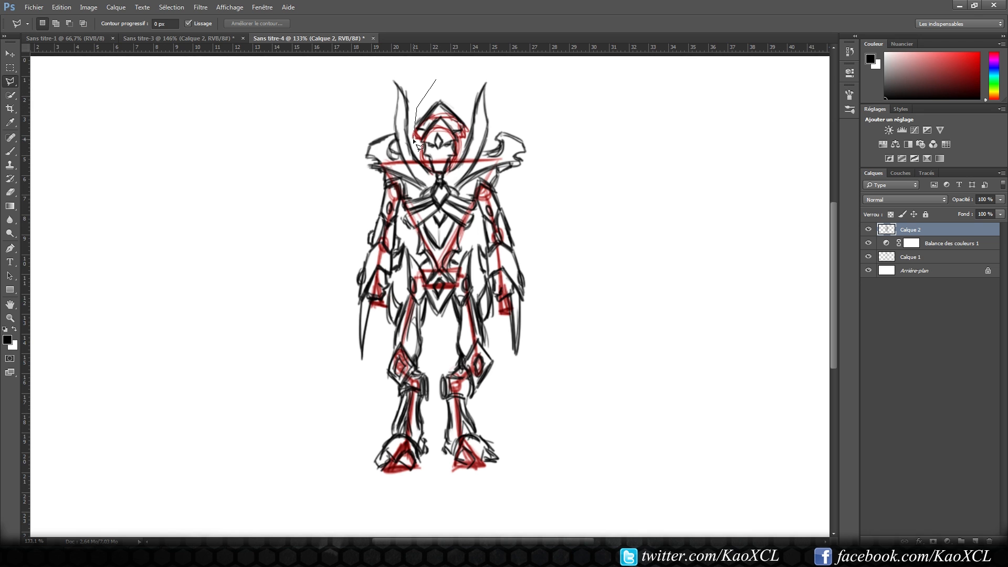
{"action": "left_click", "coordinate": [414, 136]}
{"action": "left_click", "coordinate": [419, 155]}
{"action": "left_click", "coordinate": [428, 164]}
{"action": "left_click", "coordinate": [430, 174]}
{"action": "left_click", "coordinate": [451, 178]}
{"action": "left_click", "coordinate": [468, 128]}
{"action": "left_click", "coordinate": [468, 110]}
{"action": "left_click", "coordinate": [459, 89]}
{"action": "double_click", "coordinate": [458, 96]}
{"action": "key", "text": "ctrl+t"}
{"action": "left_click_drag", "start_coordinate": [468, 80], "coordinate": [460, 91]}
{"action": "left_click_drag", "start_coordinate": [441, 150], "coordinate": [446, 151]}
{"action": "key", "text": "Return"}
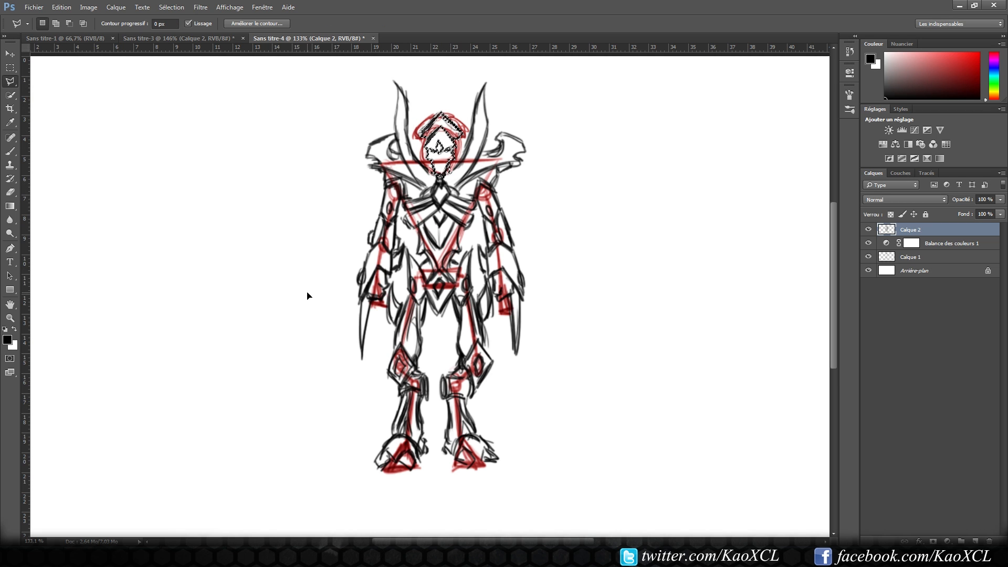
{"action": "key", "text": "ctrl+d"}
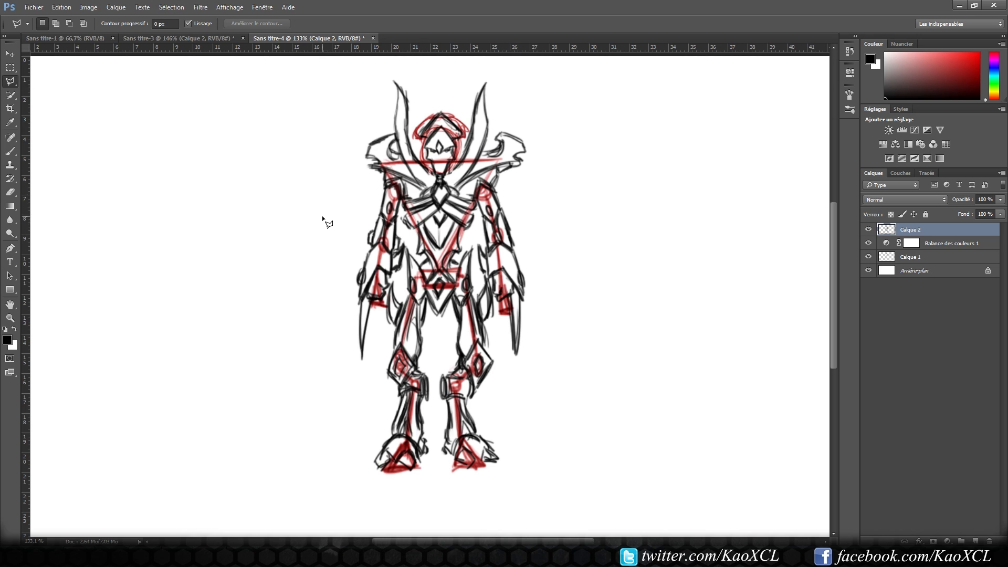
Step: Reduce the skeleton layer Calque 1 to 50% opacity and return to Calque 2 for inking
{"action": "key", "text": "b"}
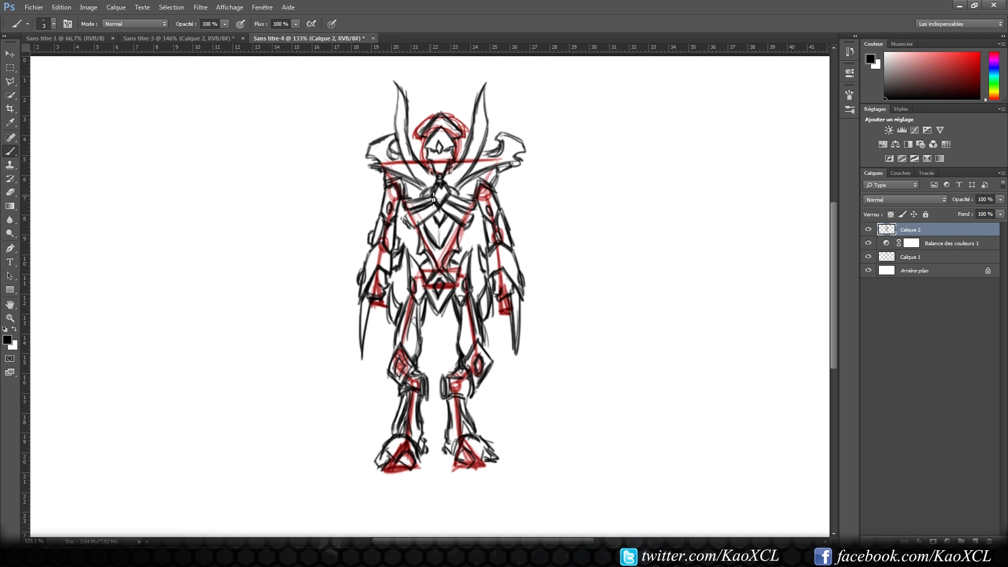
{"action": "left_click", "coordinate": [914, 257]}
{"action": "left_click", "coordinate": [985, 200]}
{"action": "type", "text": "20"}
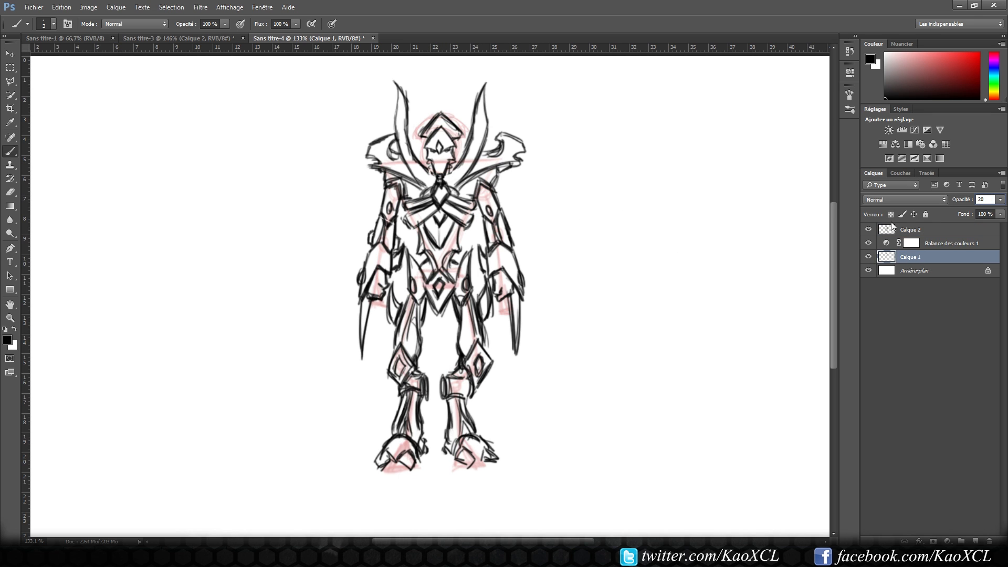
{"action": "left_click_drag", "start_coordinate": [989, 200], "coordinate": [964, 202]}
{"action": "type", "text": "50"}
{"action": "key", "text": "Return"}
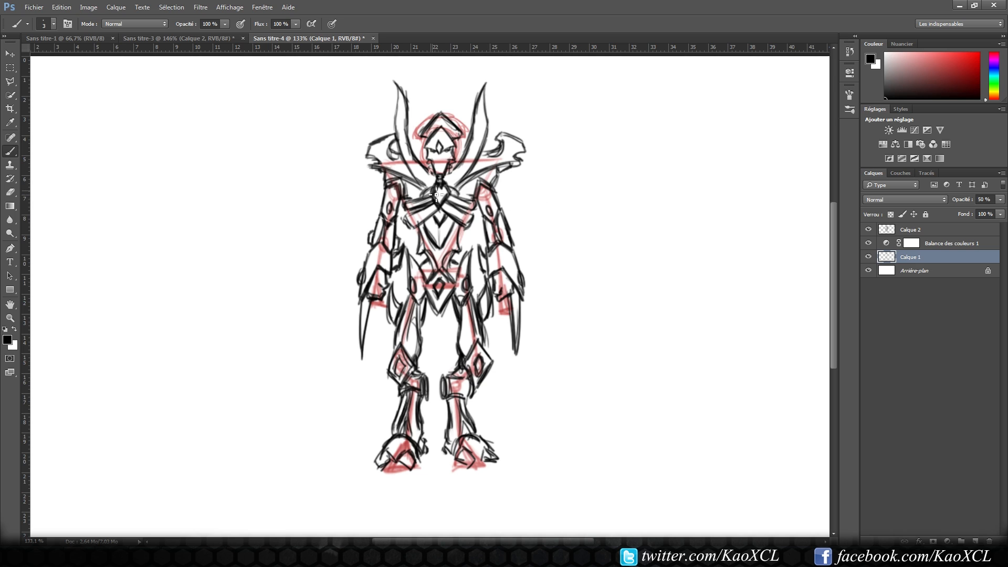
{"action": "left_click", "coordinate": [919, 231]}
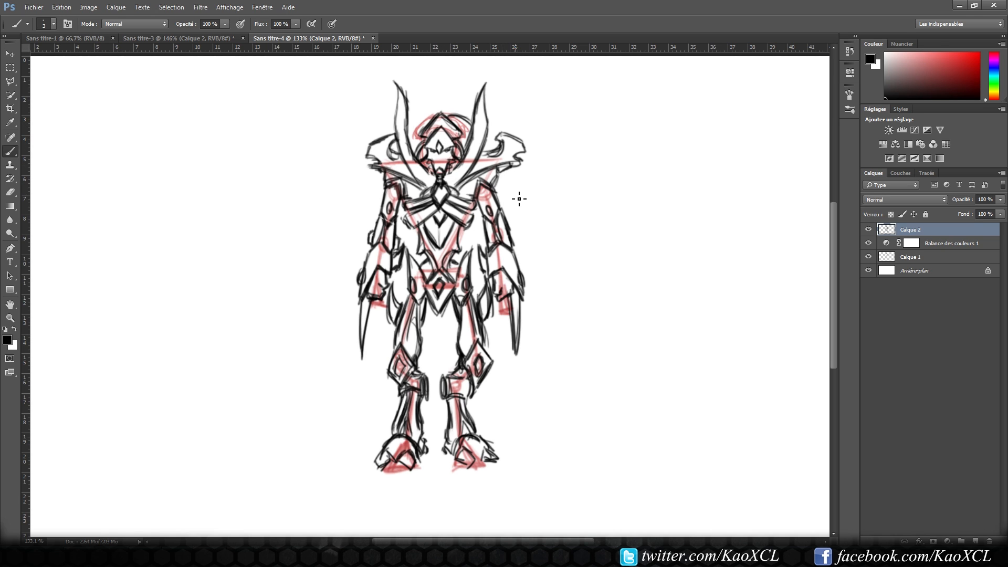
Step: Draw long curved hair strands falling behind the right-hand shoulder and continuing below the forearm beside the leg
{"action": "left_click_drag", "start_coordinate": [523, 209], "coordinate": [508, 165]}
{"action": "key", "text": "ctrl+z"}
{"action": "mouse_move", "coordinate": [508, 166]}
{"action": "left_mouse_down"}
{"action": "mouse_move", "coordinate": [528, 225]}
{"action": "mouse_move", "coordinate": [517, 255]}
{"action": "left_mouse_up"}
{"action": "left_click_drag", "start_coordinate": [500, 309], "coordinate": [510, 359]}
{"action": "left_click_drag", "start_coordinate": [503, 313], "coordinate": [513, 360]}
{"action": "left_click_drag", "start_coordinate": [491, 325], "coordinate": [508, 366]}
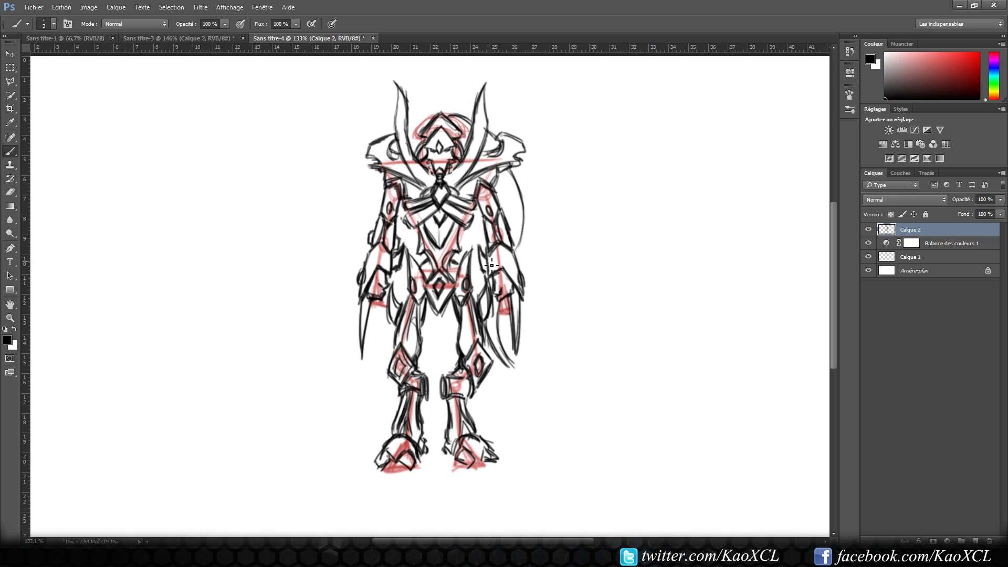
{"action": "left_click_drag", "start_coordinate": [497, 181], "coordinate": [508, 216]}
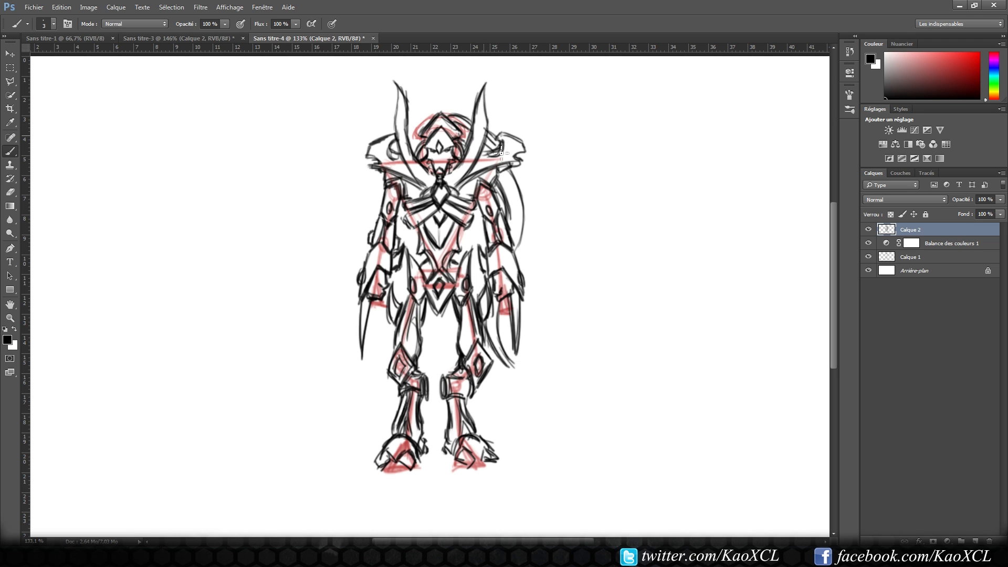
{"action": "mouse_move", "coordinate": [502, 170]}
{"action": "left_mouse_down"}
{"action": "mouse_move", "coordinate": [517, 213]}
{"action": "mouse_move", "coordinate": [519, 197]}
{"action": "mouse_move", "coordinate": [514, 236]}
{"action": "left_mouse_up"}
Step: Draw a tied, pointed ornament at the end of the long hair and hide the skeleton layer Calque 1
{"action": "mouse_move", "coordinate": [499, 299]}
{"action": "left_mouse_down"}
{"action": "mouse_move", "coordinate": [502, 352]}
{"action": "mouse_move", "coordinate": [510, 348]}
{"action": "mouse_move", "coordinate": [523, 377]}
{"action": "left_mouse_up"}
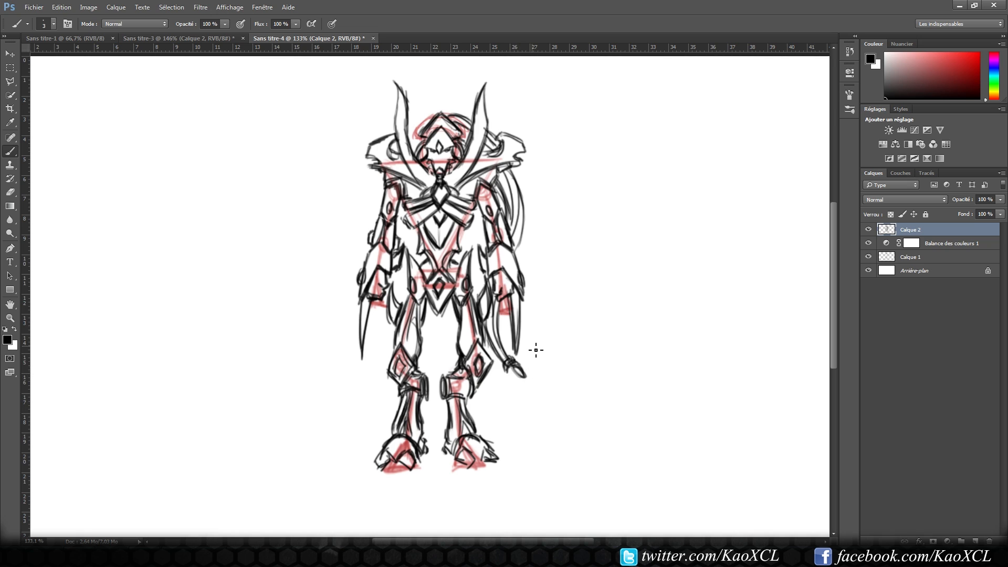
{"action": "mouse_move", "coordinate": [506, 375]}
{"action": "left_mouse_down"}
{"action": "mouse_move", "coordinate": [532, 405]}
{"action": "mouse_move", "coordinate": [541, 411]}
{"action": "mouse_move", "coordinate": [536, 393]}
{"action": "mouse_move", "coordinate": [552, 407]}
{"action": "mouse_move", "coordinate": [523, 400]}
{"action": "left_mouse_up"}
{"action": "left_click_drag", "start_coordinate": [519, 363], "coordinate": [541, 393]}
{"action": "left_click_drag", "start_coordinate": [530, 374], "coordinate": [538, 389]}
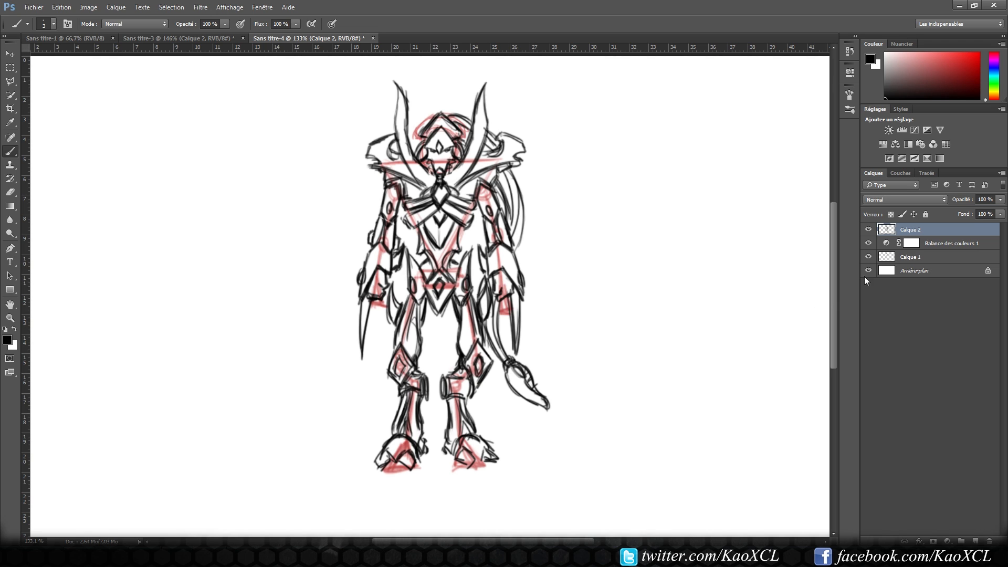
{"action": "left_click", "coordinate": [868, 256]}
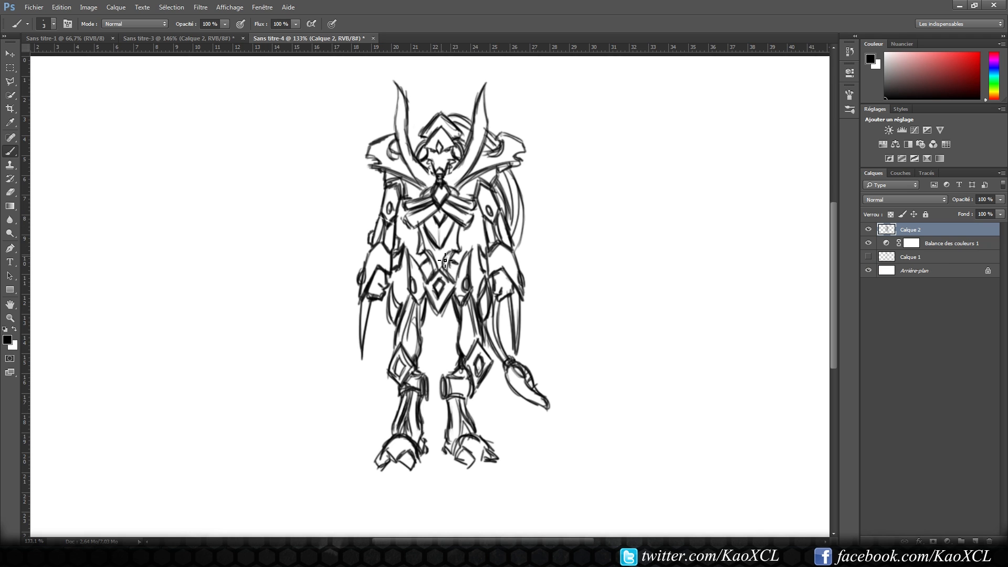
Step: Select the upper body from the horns to the waist, compress its height to 93.56%, and deselect
{"action": "key", "text": "m"}
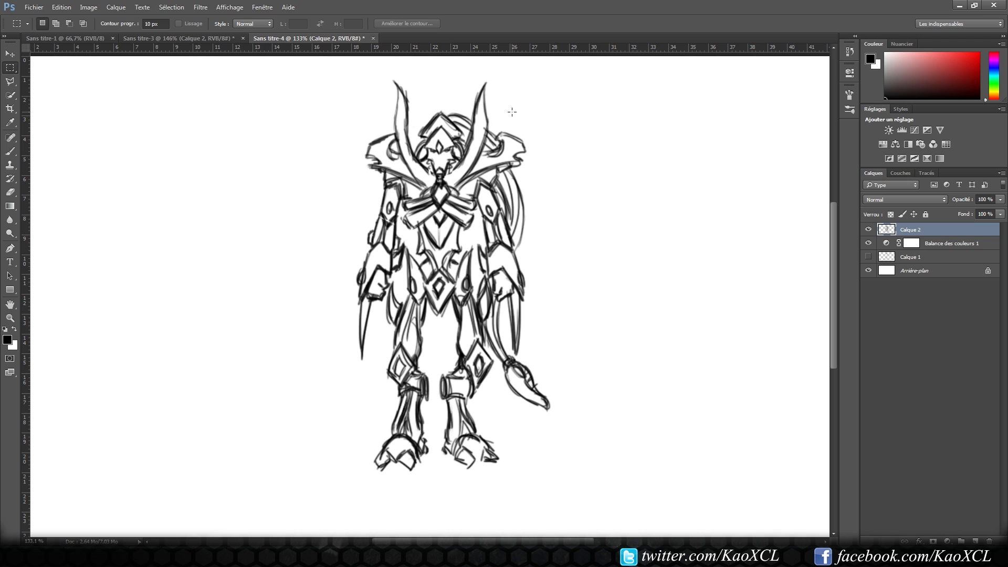
{"action": "mouse_move", "coordinate": [588, 65]}
{"action": "left_mouse_down"}
{"action": "mouse_move", "coordinate": [293, 277]}
{"action": "mouse_move", "coordinate": [292, 257]}
{"action": "left_mouse_up"}
{"action": "key", "text": "ctrl+t"}
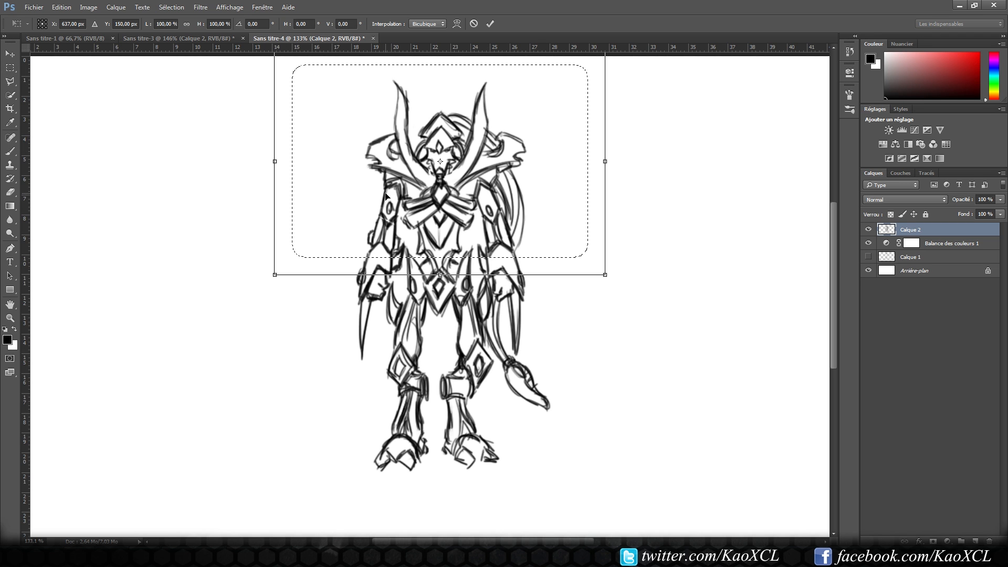
{"action": "scroll", "coordinate": [442, 120], "scroll_direction": "up", "scroll_amount": 1}
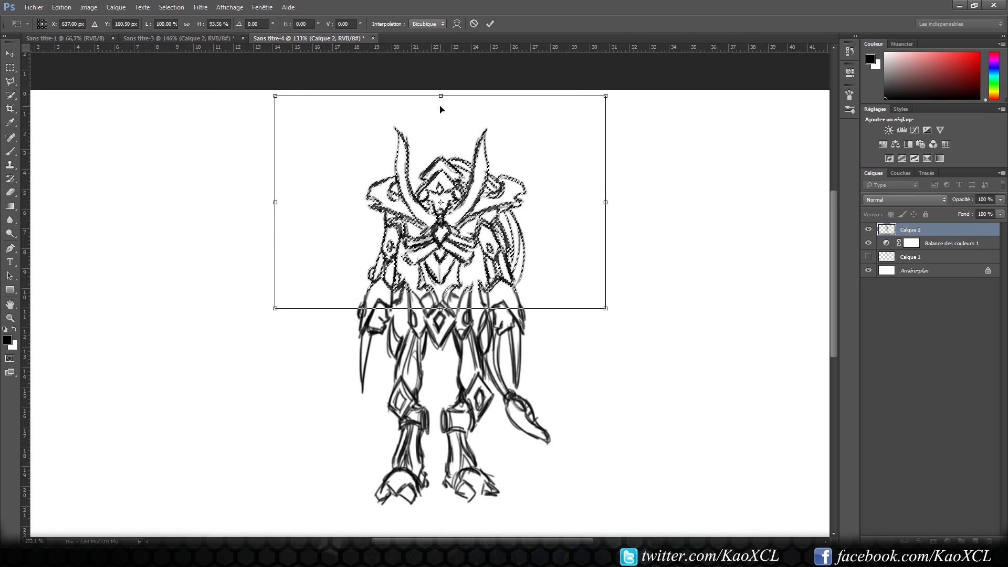
{"action": "key", "text": "Return"}
{"action": "key", "text": "ctrl+d"}
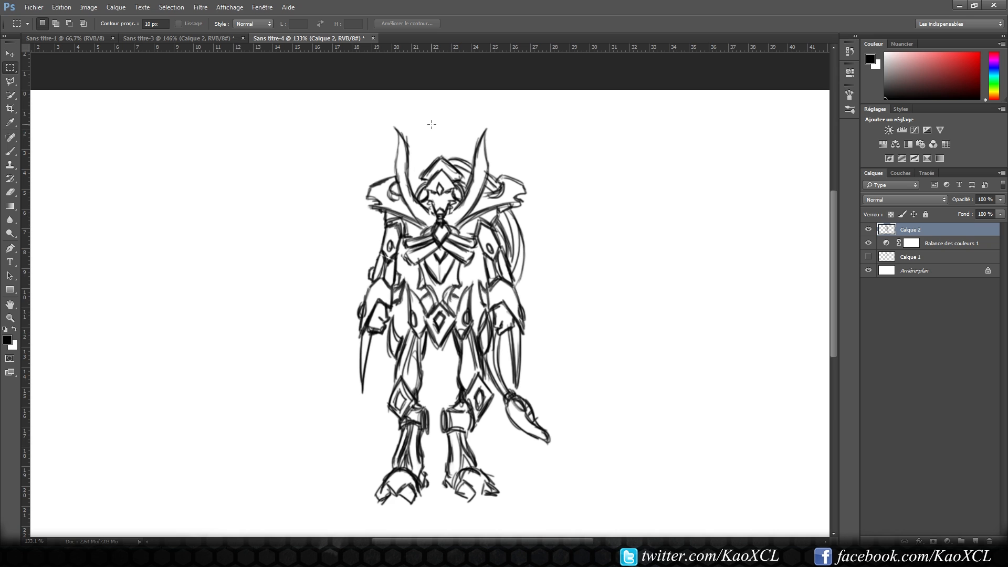
Step: Show the skeleton layer Calque 1 and make it the active layer
{"action": "left_click", "coordinate": [869, 257]}
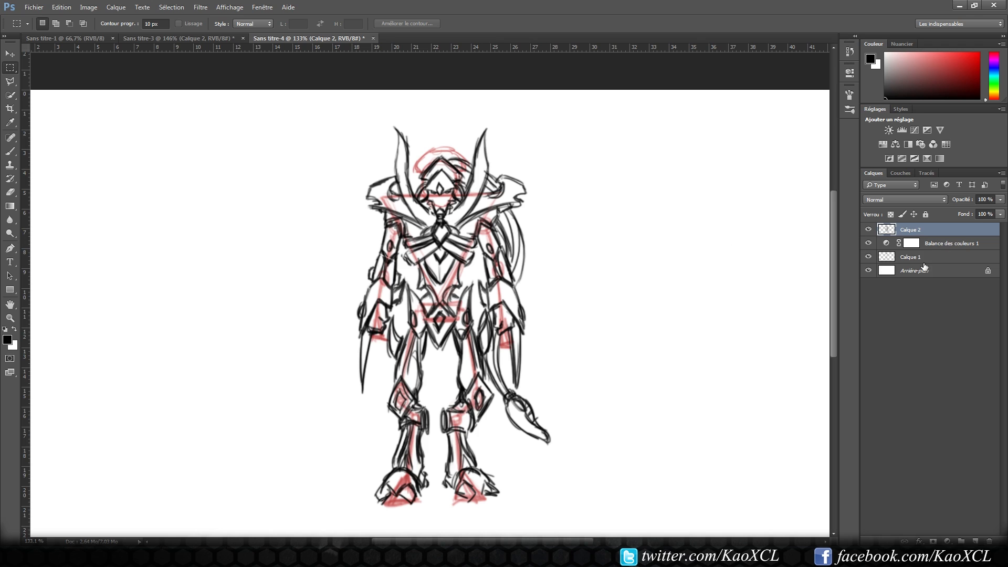
{"action": "left_click", "coordinate": [925, 257]}
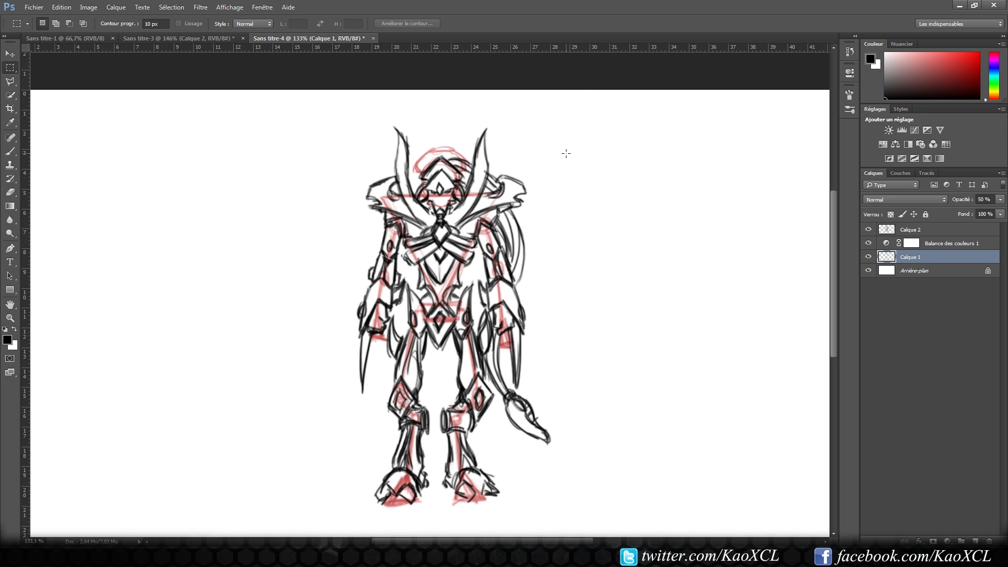
{"action": "mouse_move", "coordinate": [569, 383]}
{"action": "left_mouse_down"}
{"action": "mouse_move", "coordinate": [570, 360]}
{"action": "mouse_move", "coordinate": [534, 367]}
{"action": "left_mouse_up"}
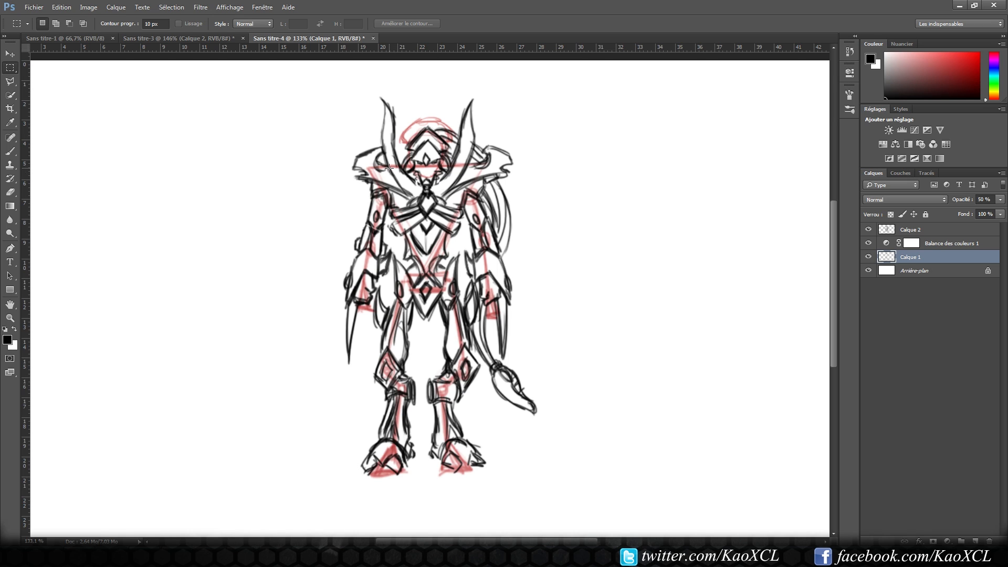
Step: Paint the armour golden yellow on the couleur layer and lighten its plates with the Dodge tool
{"action": "key", "text": "b"}
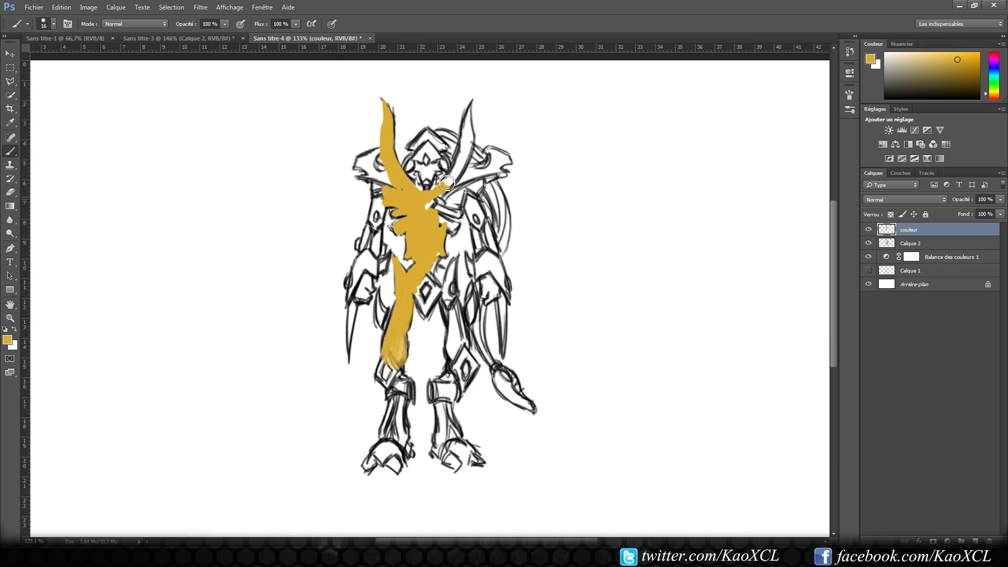
{"action": "mouse_move", "coordinate": [447, 183]}
{"action": "left_mouse_down"}
{"action": "mouse_move", "coordinate": [473, 237]}
{"action": "mouse_move", "coordinate": [410, 409]}
{"action": "mouse_move", "coordinate": [446, 447]}
{"action": "left_mouse_up"}
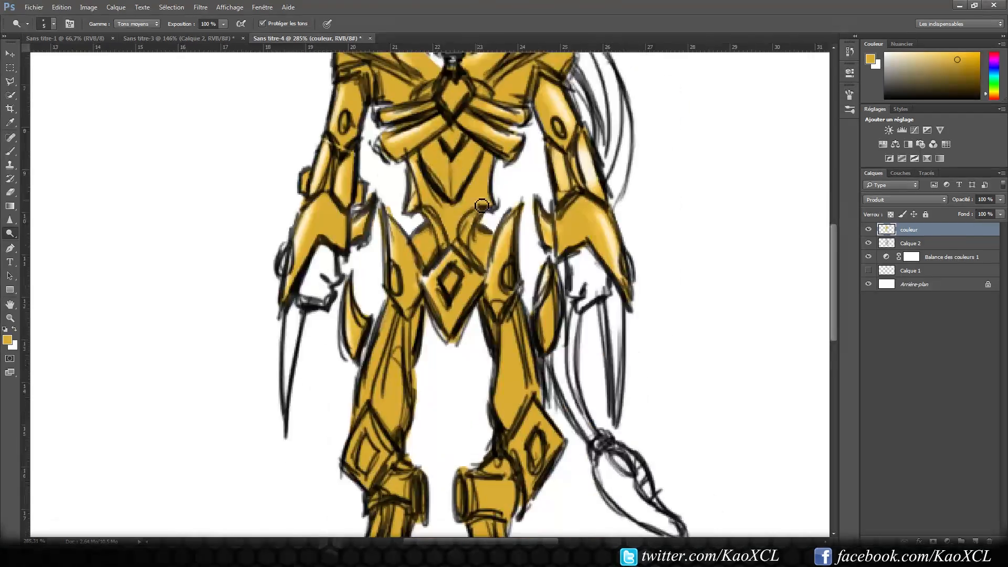
{"action": "left_click_drag", "start_coordinate": [439, 399], "coordinate": [435, 476]}
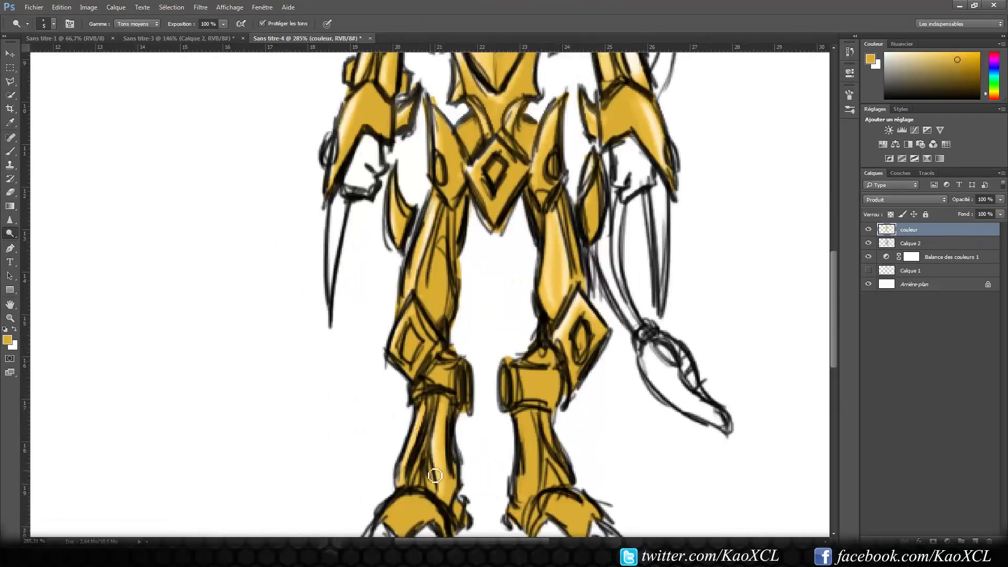
Step: Colour the head and both hands light blue on the peau layer and lighten them with the Dodge tool
{"action": "left_click", "coordinate": [910, 243]}
{"action": "left_click", "coordinate": [907, 243]}
{"action": "left_click", "coordinate": [10, 233]}
{"action": "left_click_drag", "start_coordinate": [639, 409], "coordinate": [623, 465]}
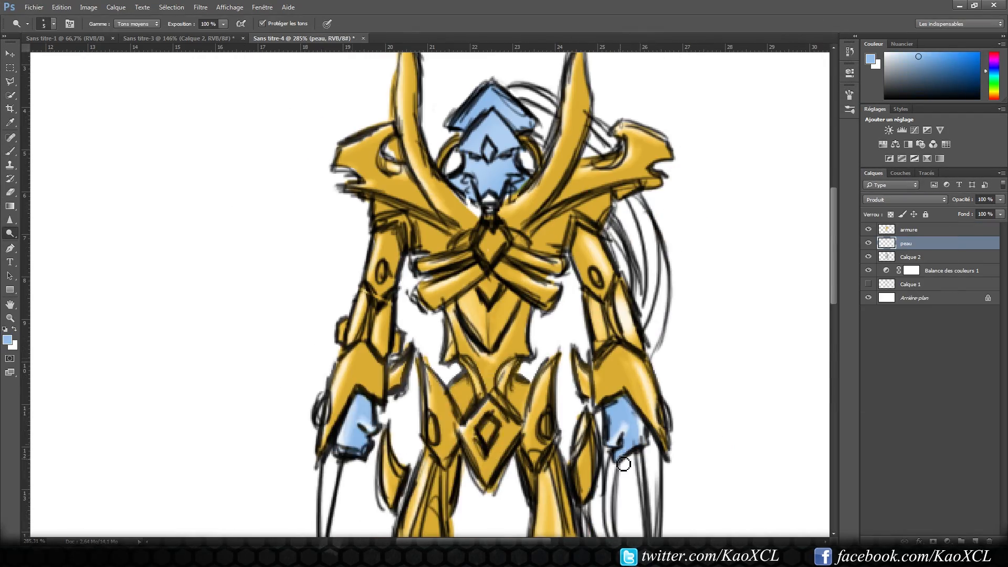
{"action": "left_click_drag", "start_coordinate": [363, 402], "coordinate": [357, 449]}
{"action": "left_click_drag", "start_coordinate": [612, 407], "coordinate": [625, 420]}
Step: Deepen the blue shading of the head and hands, whiten the face, and add fine crack lines on the peau layer
{"action": "scroll", "coordinate": [491, 263], "scroll_direction": "up", "scroll_amount": 3}
{"action": "left_click", "coordinate": [10, 151]}
{"action": "left_click", "coordinate": [909, 230]}
{"action": "left_click", "coordinate": [907, 243]}
{"action": "left_click", "coordinate": [10, 233]}
{"action": "left_click", "coordinate": [10, 151]}
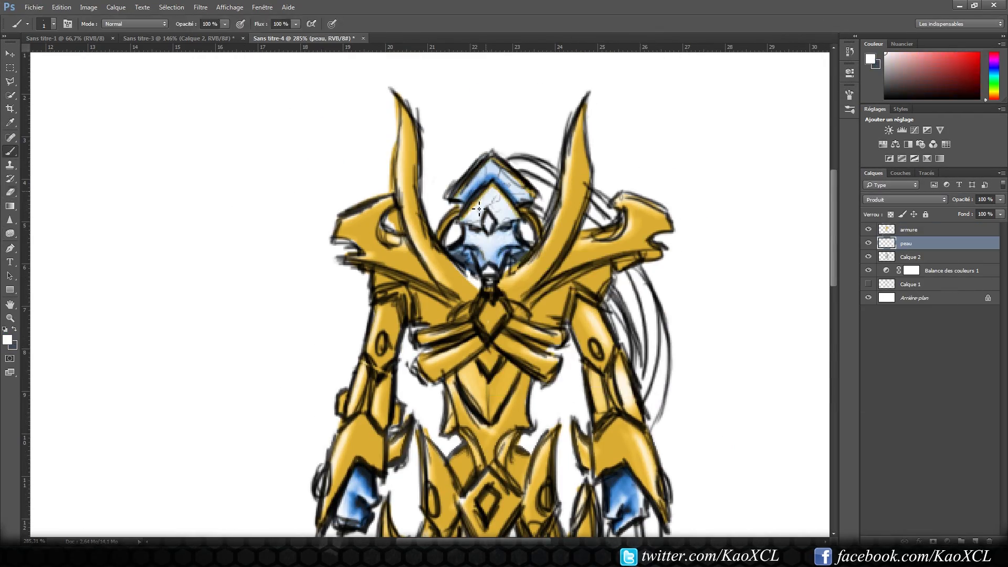
Step: Add darker shading to the golden torso, collar and limb plates on the armure layer
{"action": "left_click", "coordinate": [909, 230]}
{"action": "scroll", "coordinate": [480, 294], "scroll_direction": "down", "scroll_amount": 5}
{"action": "left_click", "coordinate": [907, 243]}
{"action": "left_click", "coordinate": [909, 229]}
{"action": "left_click", "coordinate": [10, 233]}
{"action": "left_click_drag", "start_coordinate": [508, 379], "coordinate": [512, 419]}
{"action": "scroll", "coordinate": [488, 294], "scroll_direction": "up", "scroll_amount": 5}
{"action": "left_click_drag", "start_coordinate": [583, 181], "coordinate": [539, 214]}
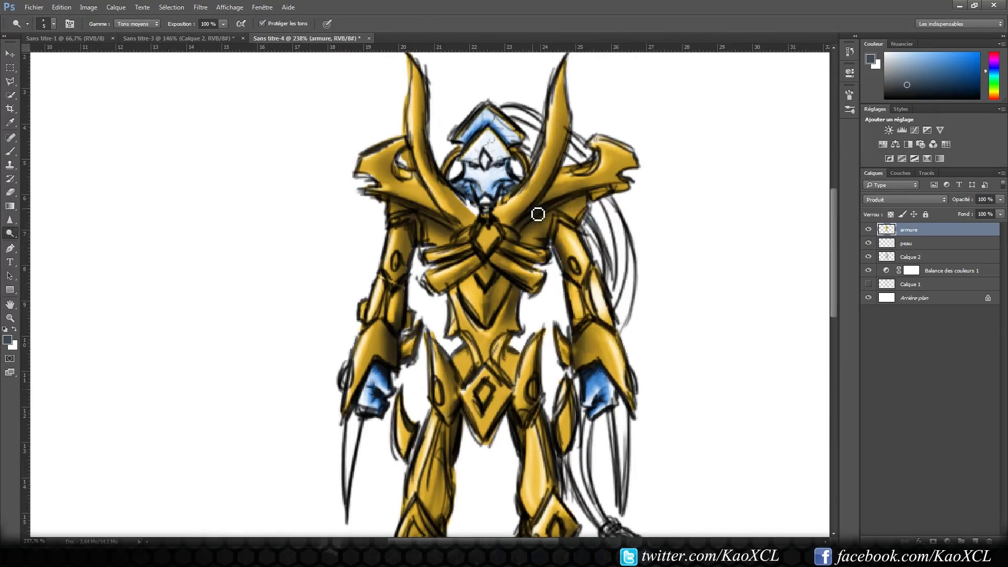
Step: Hide the armure and peau layers and erase stray strokes around the right-hand arm on Calque 2
{"action": "scroll", "coordinate": [489, 294], "scroll_direction": "down", "scroll_amount": 5}
{"action": "left_click", "coordinate": [907, 244]}
{"action": "left_click", "coordinate": [10, 151]}
{"action": "left_click", "coordinate": [869, 230]}
{"action": "left_click", "coordinate": [868, 243]}
{"action": "left_click", "coordinate": [911, 257]}
{"action": "left_click", "coordinate": [10, 192]}
{"action": "left_click_drag", "start_coordinate": [583, 295], "coordinate": [627, 329]}
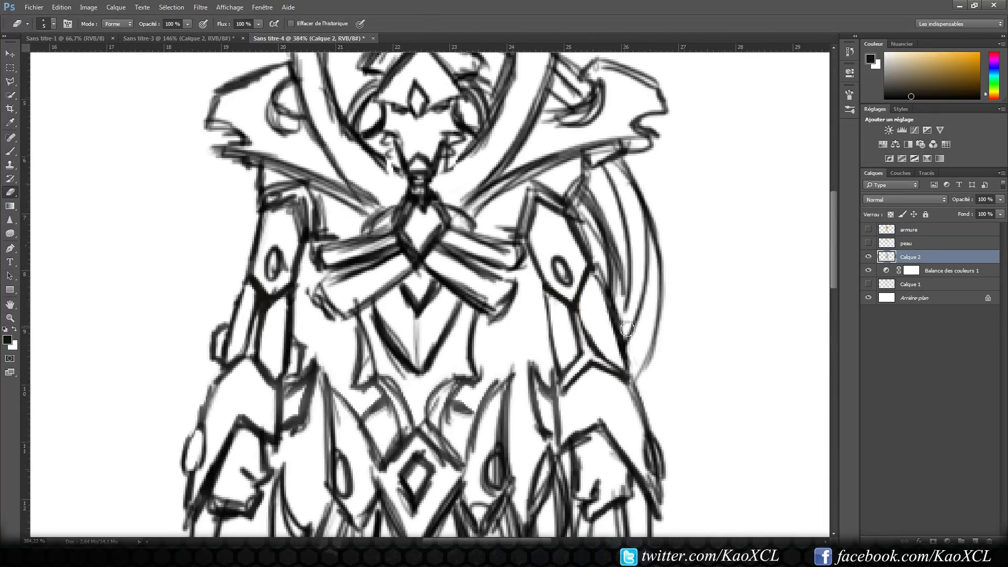
Step: Clean up and re-ink the outlines of the head crest, horns and central chest plate on Calque 2
{"action": "left_click_drag", "start_coordinate": [420, 157], "coordinate": [433, 389]}
{"action": "left_click_drag", "start_coordinate": [315, 158], "coordinate": [339, 239]}
{"action": "key", "text": "b"}
{"action": "mouse_move", "coordinate": [420, 315]}
{"action": "left_mouse_down"}
{"action": "mouse_move", "coordinate": [494, 279]}
{"action": "mouse_move", "coordinate": [506, 228]}
{"action": "left_mouse_up"}
{"action": "key", "text": "e"}
{"action": "left_click_drag", "start_coordinate": [609, 381], "coordinate": [688, 432]}
{"action": "key", "text": "b"}
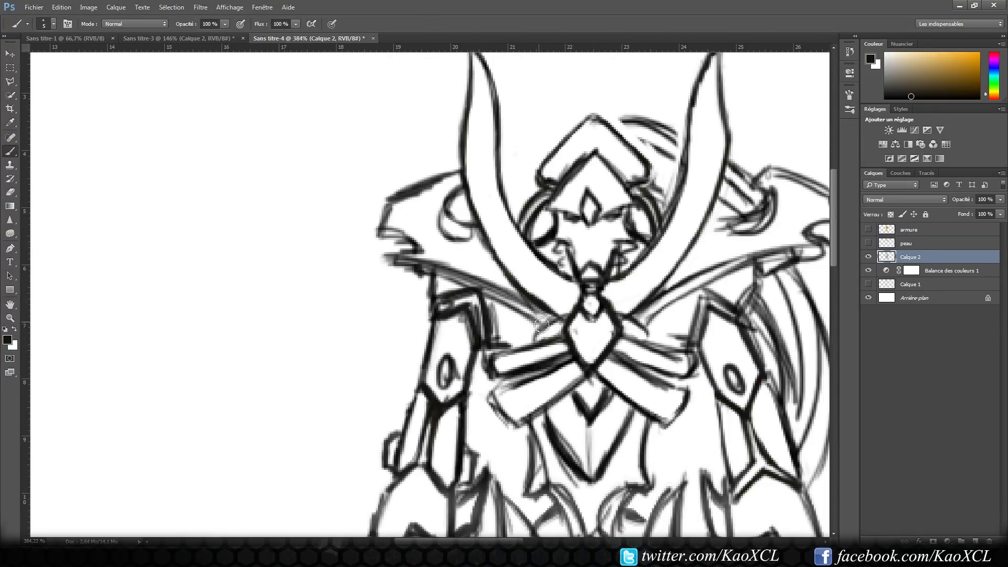
Step: Sharpen the outlines of the collar and both shoulder guards by re-inking them and erasing excess strokes
{"action": "left_click_drag", "start_coordinate": [592, 315], "coordinate": [506, 336]}
{"action": "key", "text": "e"}
{"action": "left_click_drag", "start_coordinate": [657, 247], "coordinate": [691, 219]}
{"action": "scroll", "coordinate": [494, 294], "scroll_direction": "down", "scroll_amount": 4}
{"action": "key", "text": "b"}
{"action": "left_click_drag", "start_coordinate": [534, 151], "coordinate": [553, 136]}
{"action": "key", "text": "e"}
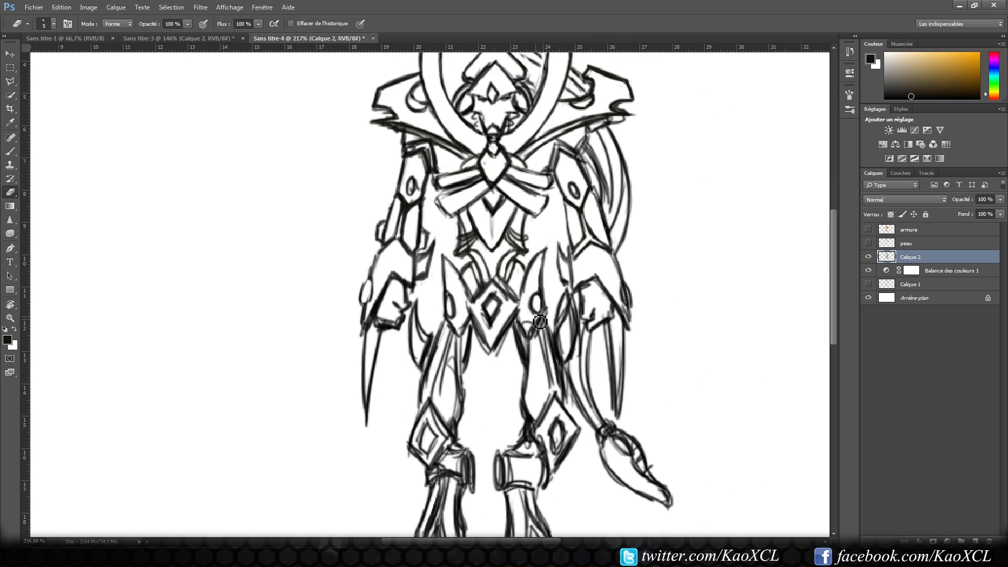
Step: Refine the line art of the waist and thighs, and redraw the banded guards and contour lines below the knees
{"action": "left_click_drag", "start_coordinate": [494, 315], "coordinate": [490, 264]}
{"action": "key", "text": "b"}
{"action": "scroll", "coordinate": [474, 368], "scroll_direction": "up", "scroll_amount": 4}
{"action": "left_click_drag", "start_coordinate": [565, 286], "coordinate": [606, 386]}
{"action": "key", "text": "e"}
{"action": "left_click_drag", "start_coordinate": [418, 362], "coordinate": [420, 389]}
{"action": "key", "text": "b"}
{"action": "left_click_drag", "start_coordinate": [447, 294], "coordinate": [455, 389]}
{"action": "key", "text": "e"}
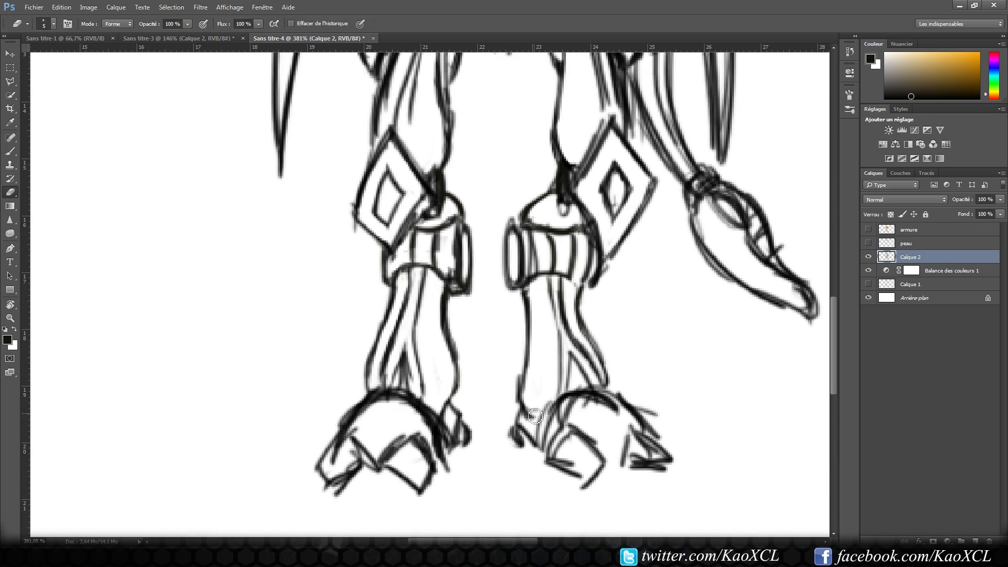
Step: Erase the stray sketch lines around both feet on Calque 2
{"action": "left_click_drag", "start_coordinate": [547, 420], "coordinate": [573, 452]}
{"action": "left_click_drag", "start_coordinate": [363, 441], "coordinate": [352, 460]}
{"action": "scroll", "coordinate": [465, 367], "scroll_direction": "down", "scroll_amount": 4}
{"action": "left_click_drag", "start_coordinate": [491, 158], "coordinate": [494, 323]}
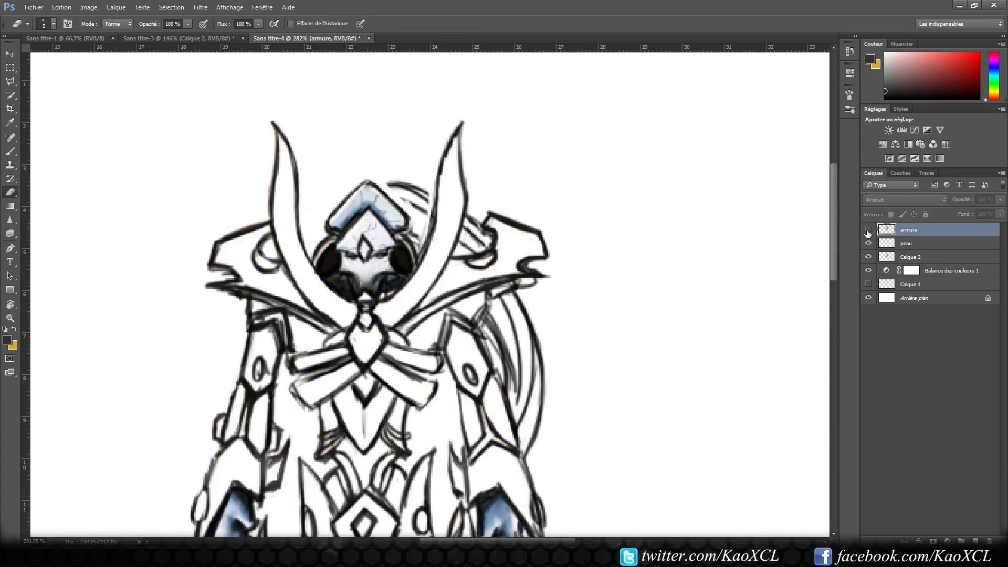
Step: Paint a dark grey backdrop around the character on the fond layer with a large hard round brush
{"action": "right_click", "coordinate": [414, 323]}
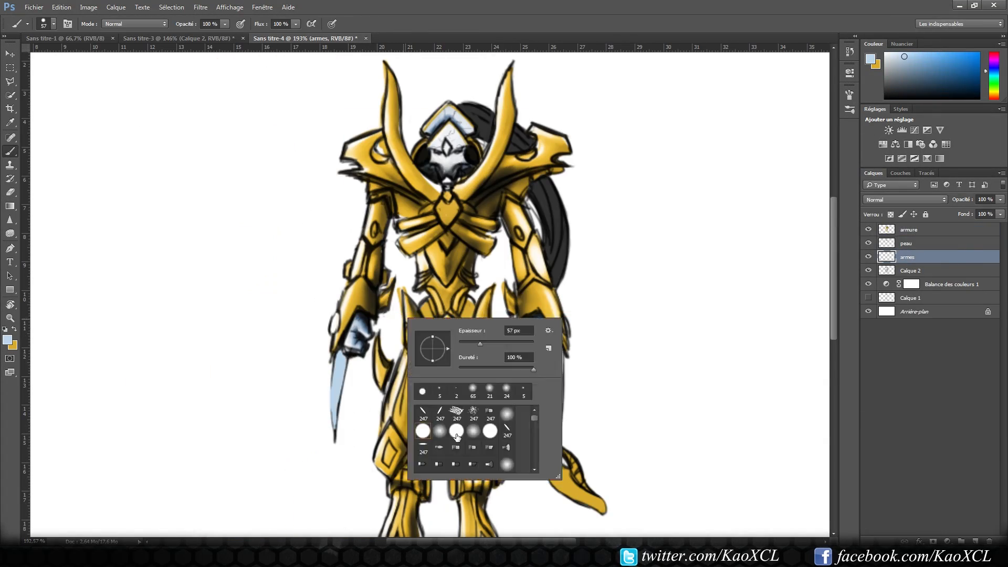
{"action": "scroll", "coordinate": [286, 316], "scroll_direction": "down", "scroll_amount": 4}
{"action": "key", "text": "e"}
{"action": "key", "text": "b"}
{"action": "left_click_drag", "start_coordinate": [379, 157], "coordinate": [472, 446]}
{"action": "scroll", "coordinate": [446, 295], "scroll_direction": "up", "scroll_amount": 3}
Step: Move the line art layer Calque 2 above the armure layer and hide the dark backdrop layer fond
{"action": "left_click", "coordinate": [910, 229]}
{"action": "key", "text": "e"}
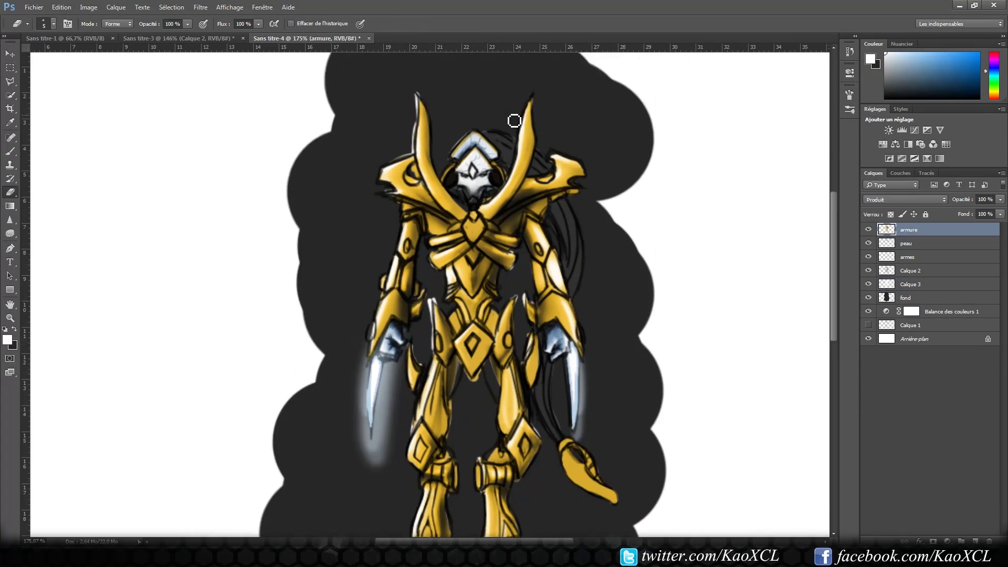
{"action": "left_click", "coordinate": [911, 271]}
{"action": "key", "text": "b"}
{"action": "left_click", "coordinate": [909, 244]}
{"action": "left_click", "coordinate": [869, 298]}
Step: Colour and darken the inner thighs and add pale highlights along the arm plates on the armure layer
{"action": "scroll", "coordinate": [513, 294], "scroll_direction": "up", "scroll_amount": 3}
{"action": "left_click_drag", "start_coordinate": [535, 363], "coordinate": [542, 385]}
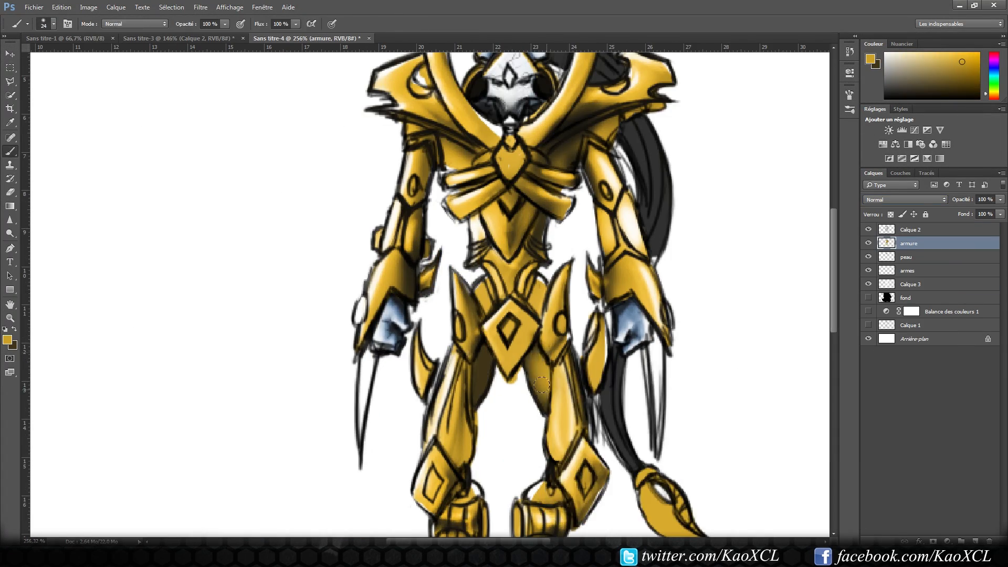
{"action": "scroll", "coordinate": [542, 385], "scroll_direction": "down", "scroll_amount": 3}
{"action": "key", "text": "x"}
{"action": "right_click", "coordinate": [459, 385]}
{"action": "key", "text": "o"}
{"action": "key", "text": "b"}
{"action": "scroll", "coordinate": [505, 315], "scroll_direction": "up", "scroll_amount": 5}
{"action": "left_click_drag", "start_coordinate": [591, 284], "coordinate": [610, 260]}
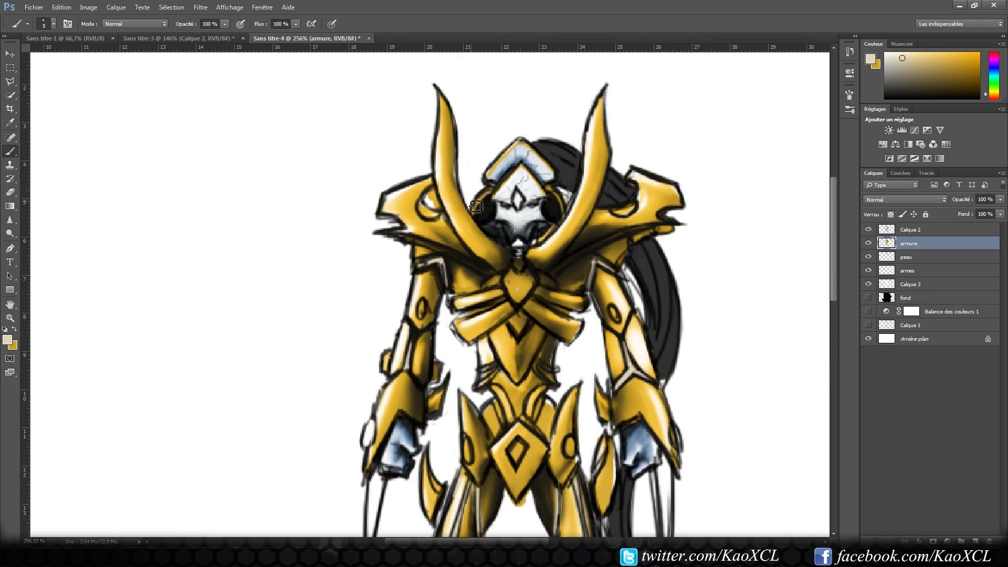
Step: Add a layer named lueurs and fill the armour's diamond and oval gems with bright blue
{"action": "key", "text": "x"}
{"action": "key", "text": "o"}
{"action": "left_click", "coordinate": [975, 541]}
{"action": "key", "text": "b"}
{"action": "mouse_move", "coordinate": [517, 446]}
{"action": "left_mouse_down"}
{"action": "mouse_move", "coordinate": [520, 168]}
{"action": "mouse_move", "coordinate": [529, 478]}
{"action": "left_mouse_up"}
Step: Draw oval gem outlines on both horns on Calque 2 and fill them with blue on the lueurs layer
{"action": "left_click", "coordinate": [911, 229]}
{"action": "key", "text": "e"}
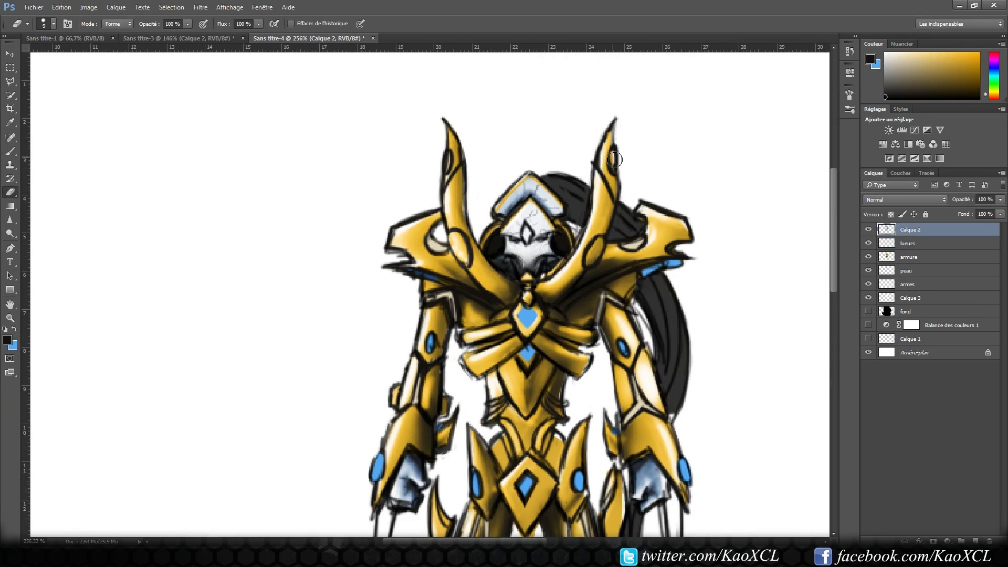
{"action": "left_click", "coordinate": [908, 243]}
{"action": "key", "text": "b"}
Step: Touch up the golden shading on the armure layer and brighten the gem centres on lueurs with the Dodge tool
{"action": "left_click", "coordinate": [909, 257]}
{"action": "key", "text": "o"}
{"action": "key", "text": "b"}
{"action": "scroll", "coordinate": [556, 275], "scroll_direction": "down", "scroll_amount": 3}
{"action": "left_click", "coordinate": [908, 243]}
{"action": "key", "text": "o"}
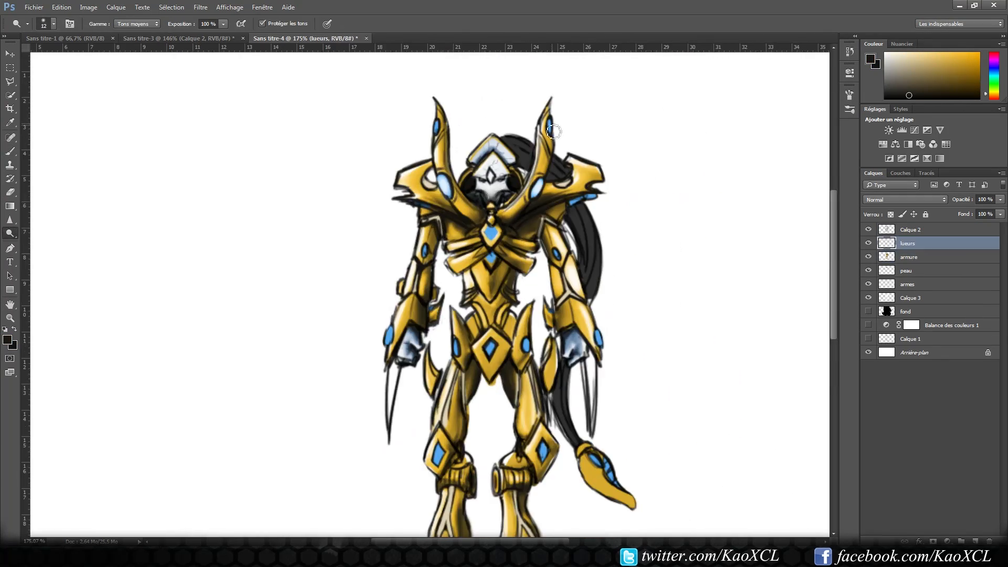
{"action": "left_click", "coordinate": [492, 232]}
Step: Add light strands to the black hair and refine the highlights of the golden plates on the armure layer
{"action": "key", "text": "b"}
{"action": "scroll", "coordinate": [492, 315], "scroll_direction": "down", "scroll_amount": 4}
{"action": "left_click", "coordinate": [910, 256]}
{"action": "key", "text": "o"}
{"action": "scroll", "coordinate": [567, 414], "scroll_direction": "up", "scroll_amount": 4}
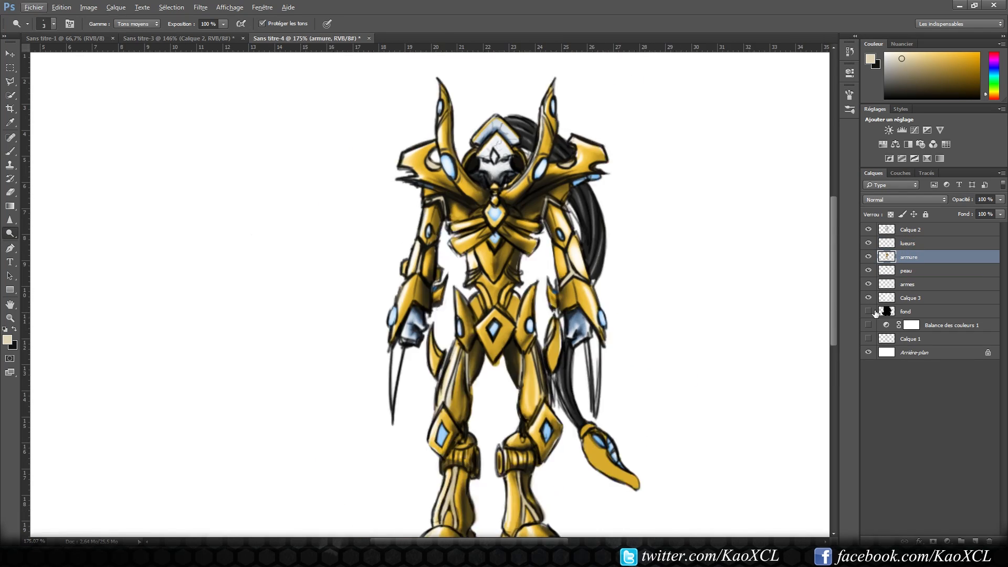
Step: Show the dark backdrop layer fond and clean up the gem colour on the lueurs layer
{"action": "left_click", "coordinate": [869, 311]}
{"action": "scroll", "coordinate": [496, 294], "scroll_direction": "down", "scroll_amount": 4}
{"action": "left_click", "coordinate": [907, 243]}
{"action": "key", "text": "e"}
Step: Move the armes layer to the top, hide fond, and paint pale blue light over the blades and nearby armour
{"action": "left_click", "coordinate": [907, 284]}
{"action": "key", "text": "b"}
{"action": "left_click_drag", "start_coordinate": [907, 284], "coordinate": [908, 225]}
{"action": "left_click", "coordinate": [869, 312]}
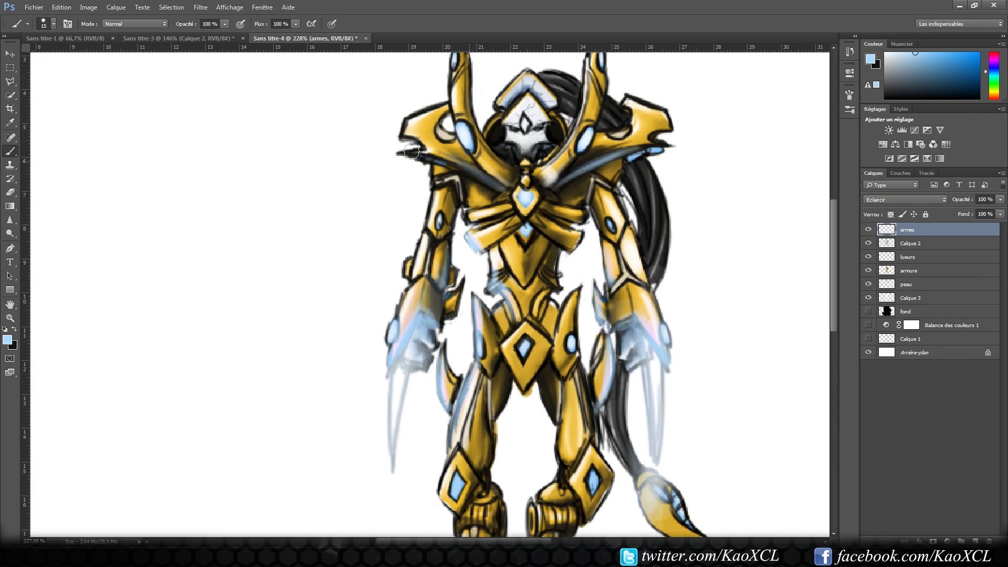
Step: Clean up the line art on Calque 2 with the Eraser and refine the pale blue light on the armes layer
{"action": "scroll", "coordinate": [412, 151], "scroll_direction": "down", "scroll_amount": 4}
{"action": "left_click", "coordinate": [910, 243]}
{"action": "key", "text": "e"}
{"action": "left_click", "coordinate": [908, 230]}
{"action": "key", "text": "b"}
{"action": "key", "text": "e"}
Step: Add a layer named ombre above fond and paint a dark blue ground shadow around the feet with the Brush at 50% opacity
{"action": "left_click", "coordinate": [976, 541]}
{"action": "key", "text": "b"}
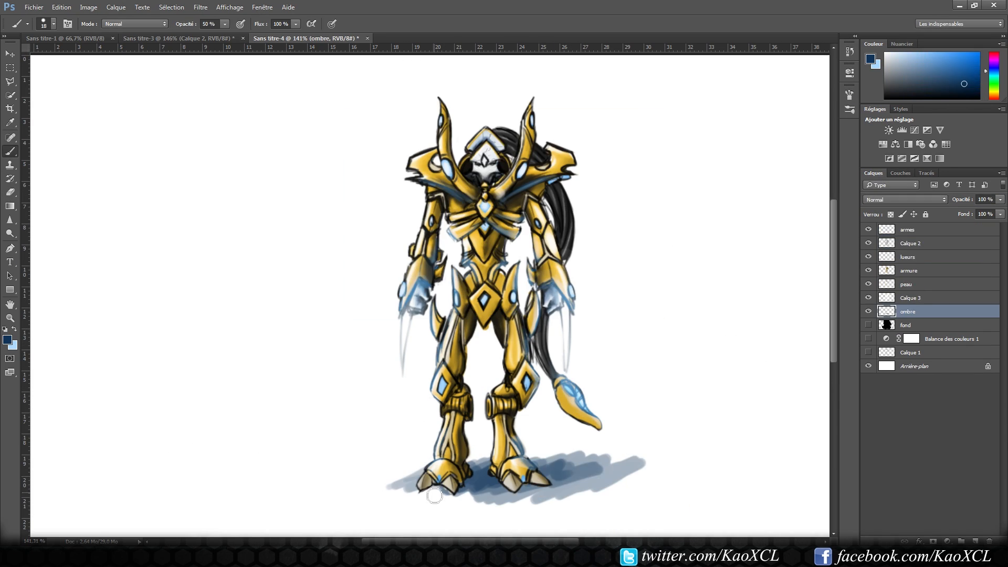